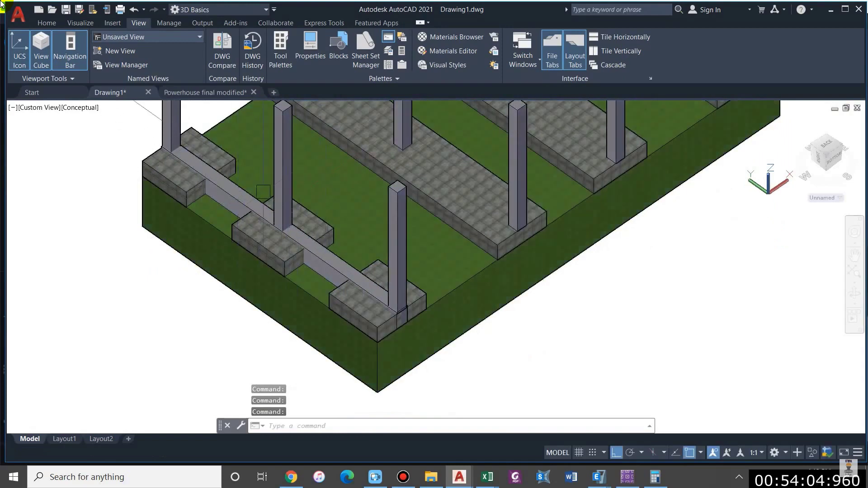
Examine the strap beams, footings and columns in the 3D foundation model
left_click_drag(282, 220, 287, 240)
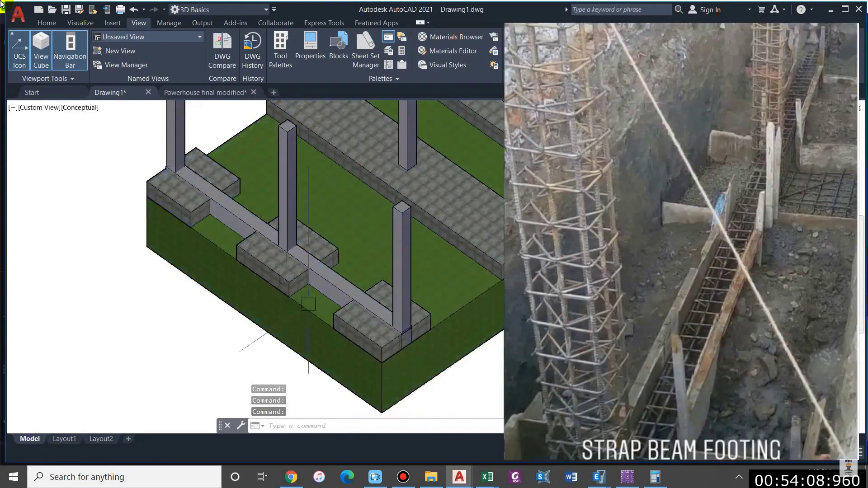
scroll(308, 304, "down", 5)
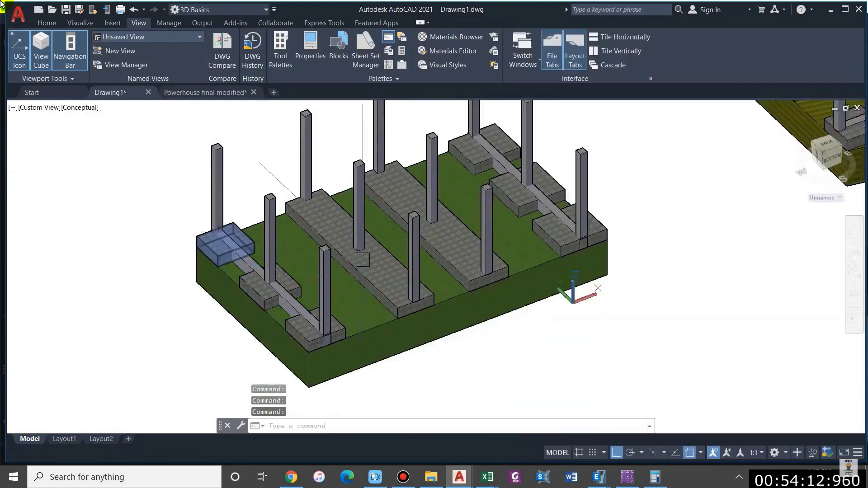
scroll(362, 260, "up", 3)
scroll(393, 284, "down", 5)
scroll(385, 267, "up", 4)
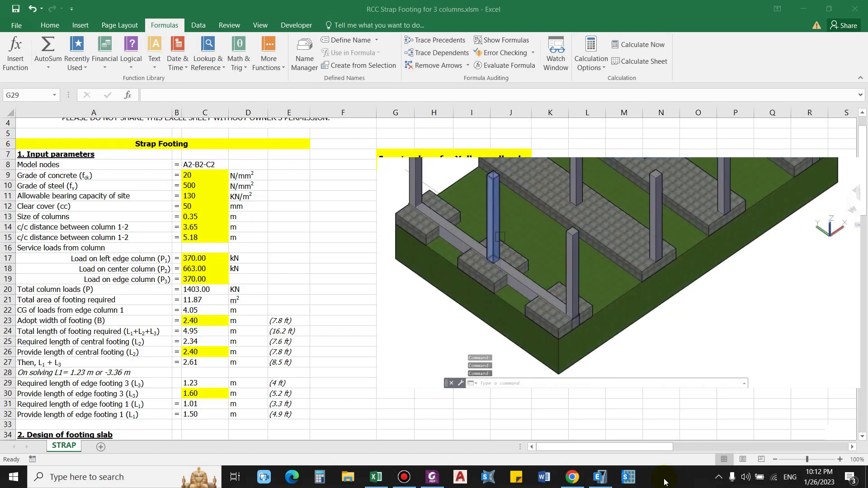
Switch to Foxit PhantomPDF and examine the typical strap footing plan and the foundation layout, and return to Excel
left_click(432, 477)
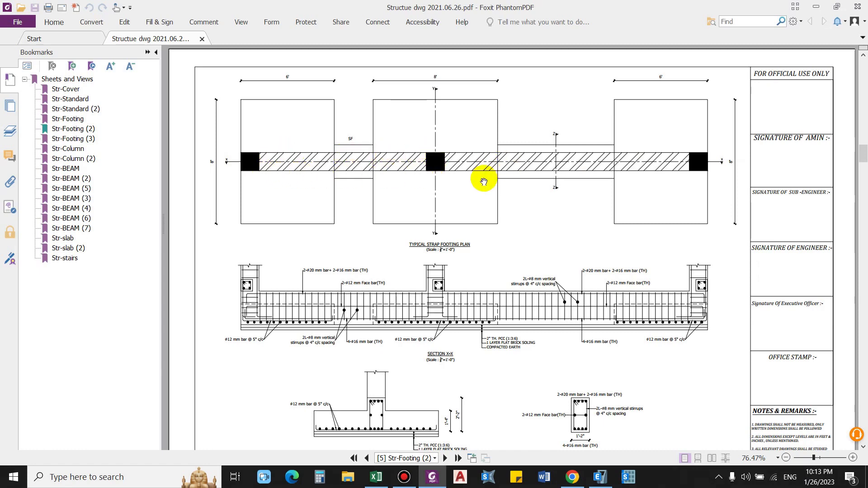
scroll(484, 182, "up", 2)
scroll(464, 203, "down", 1)
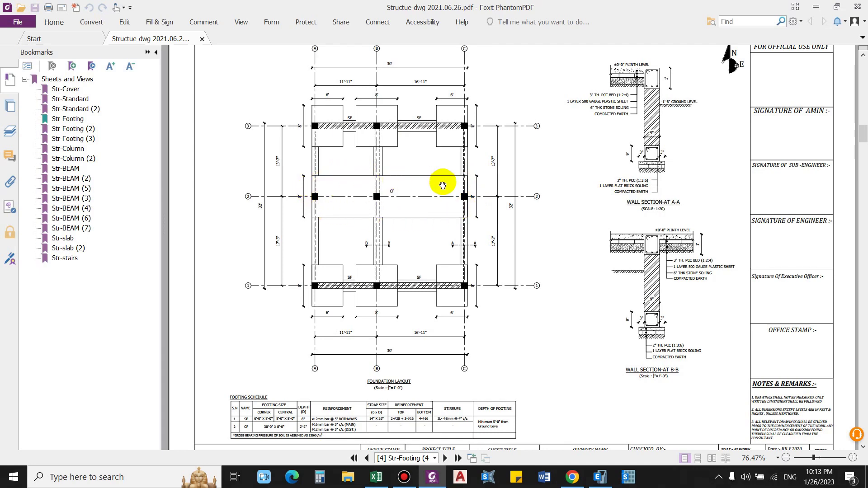
key("alt+Tab")
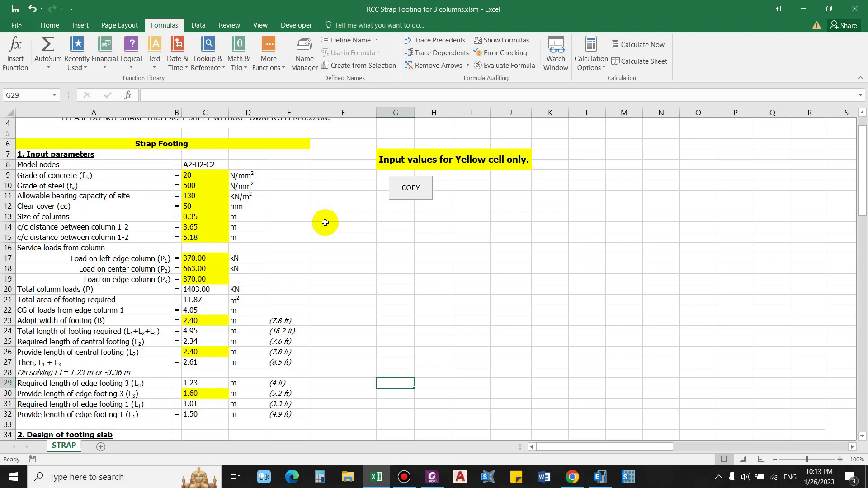
Correct the label in cell A15 to read "c/c distance between column 2-3"
left_click(60, 239)
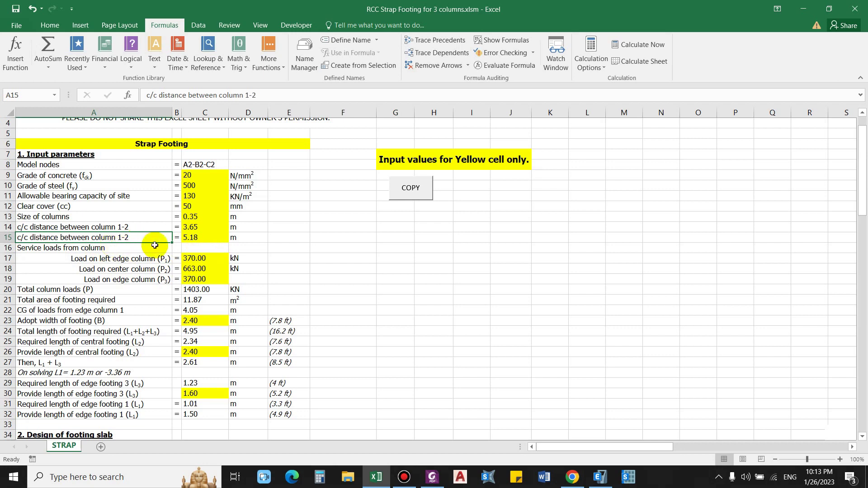
left_click(219, 239)
left_click(101, 238)
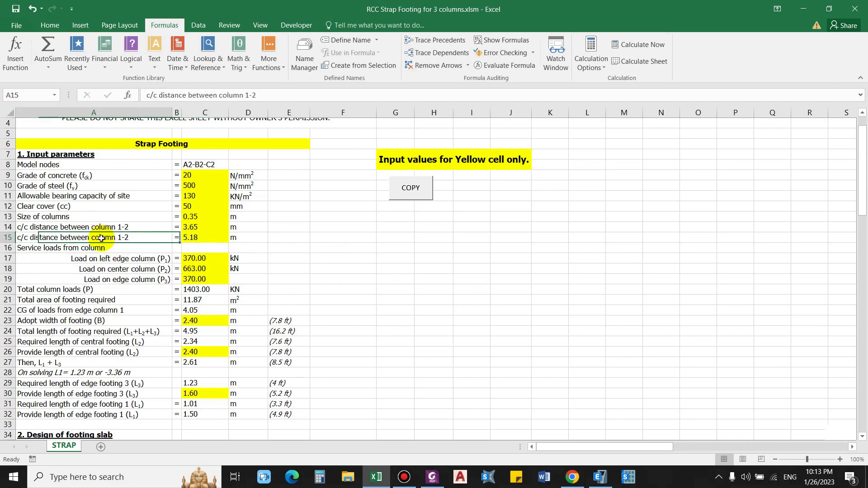
left_click_drag(261, 94, 248, 94)
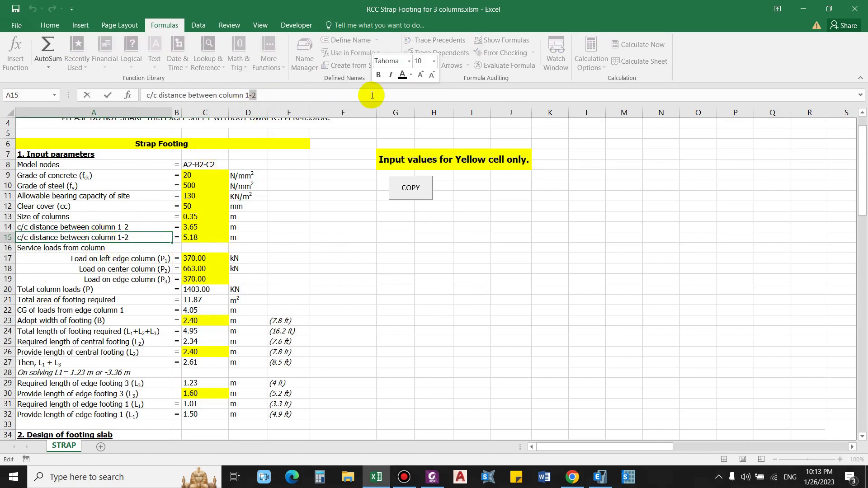
key("Return")
Check the typical strap footing plan in Foxit PhantomPDF, and return to the grade of concrete row in Excel
left_click(431, 477)
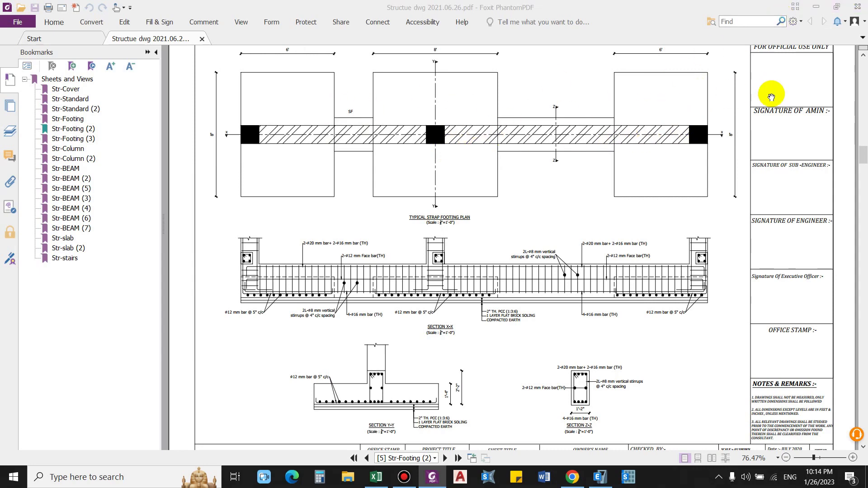
key("alt+Tab")
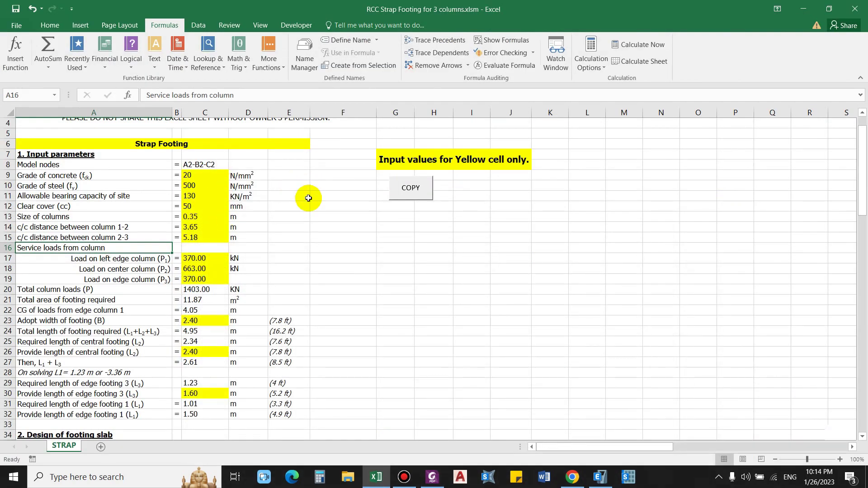
left_click(113, 175)
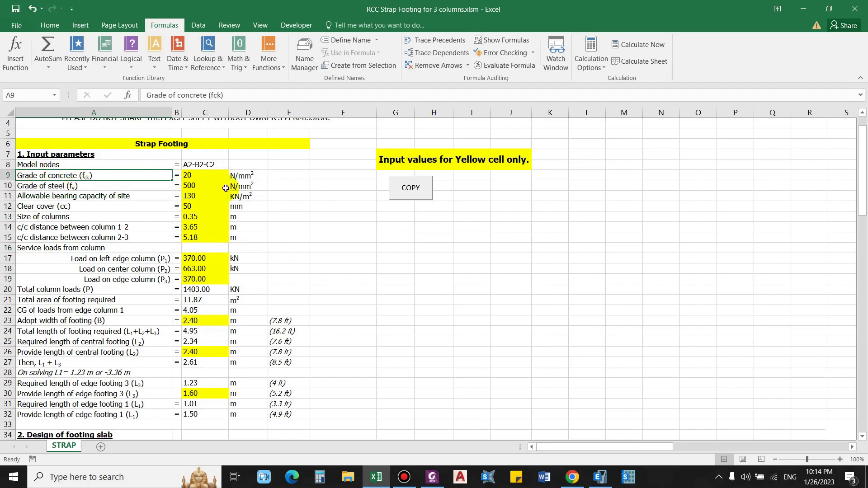
Switch to ETABS and display the plan view at the Base level
left_click(599, 477)
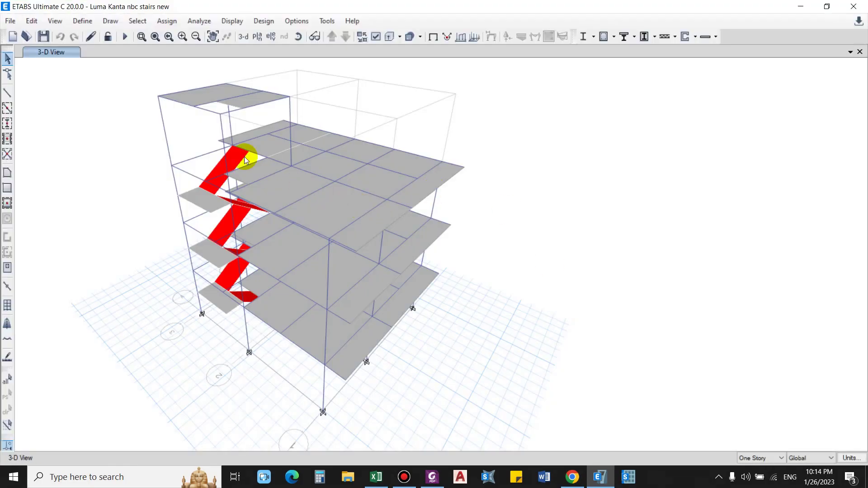
left_click(257, 36)
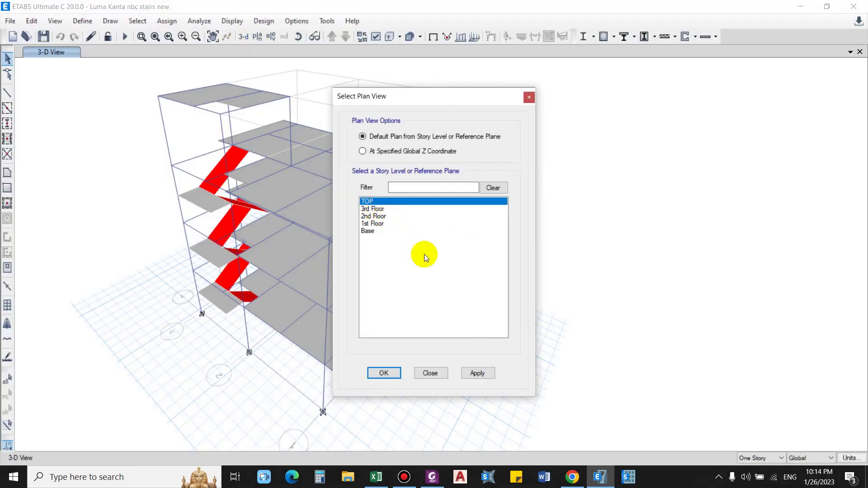
left_click(369, 231)
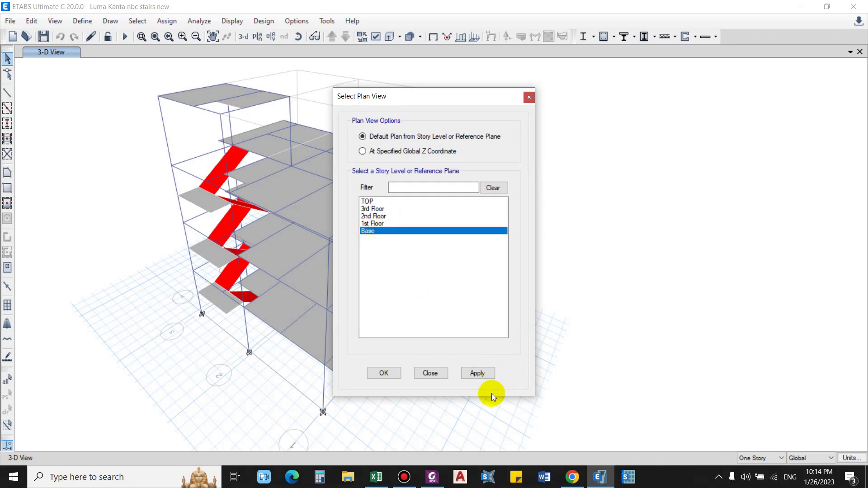
left_click(477, 373)
Display tabulated base reactions Fz, Mx and My for the RXN (DL+LL) combination on the plan
left_click(503, 40)
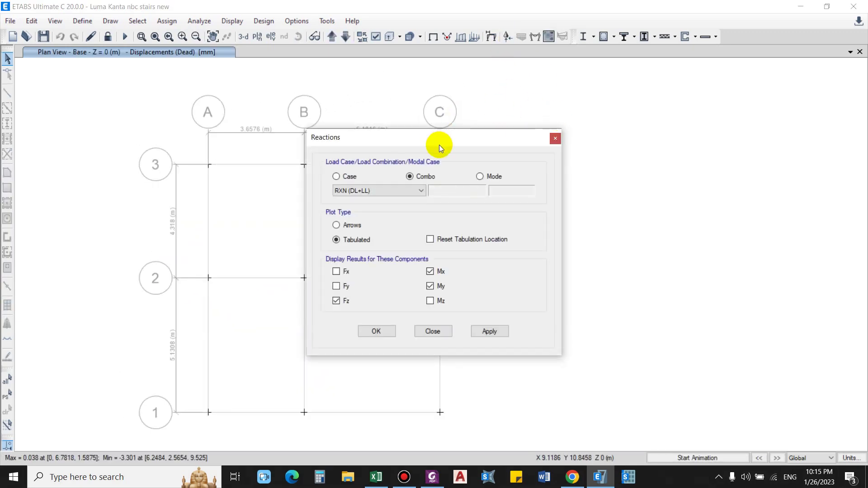
left_click_drag(441, 145, 668, 120)
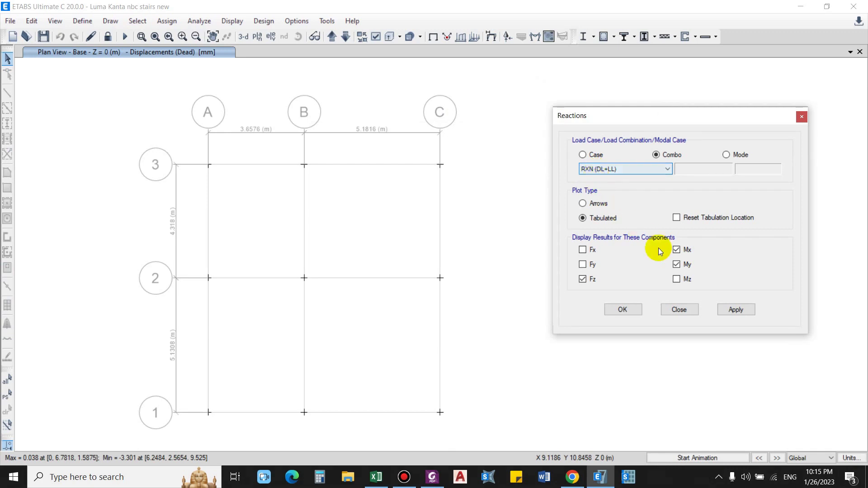
left_click(746, 310)
left_click_drag(218, 207, 201, 198)
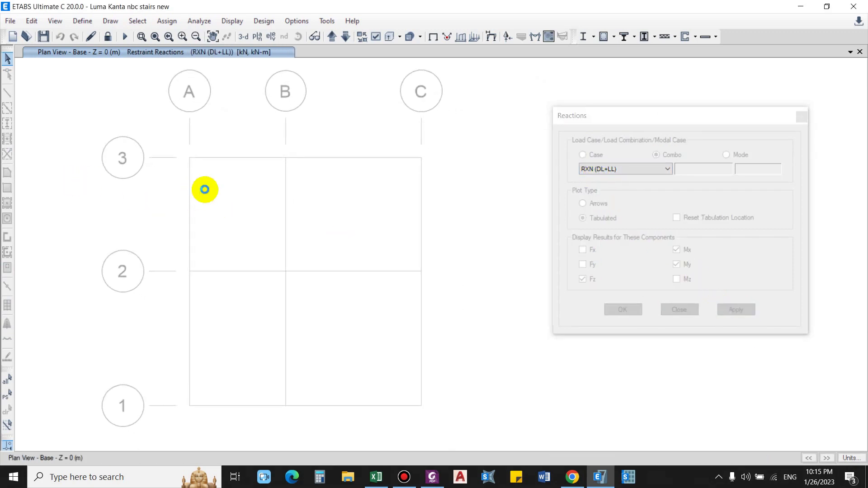
left_click_drag(293, 190, 278, 178)
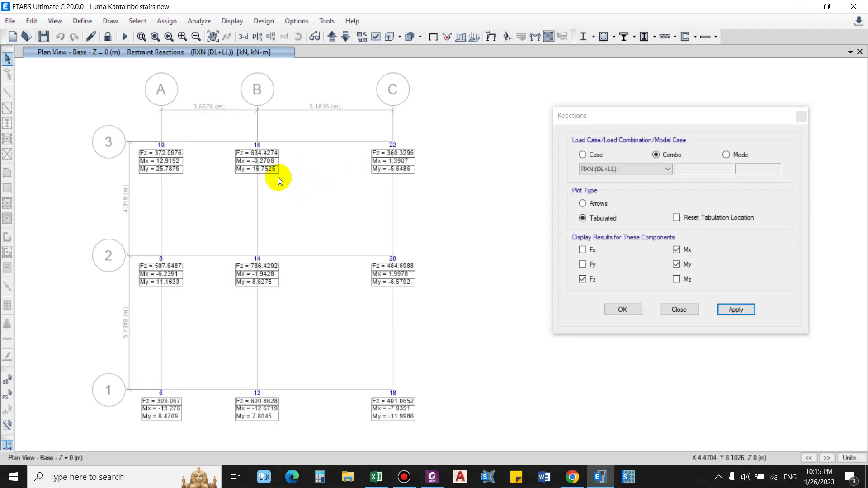
left_click_drag(287, 231, 285, 228)
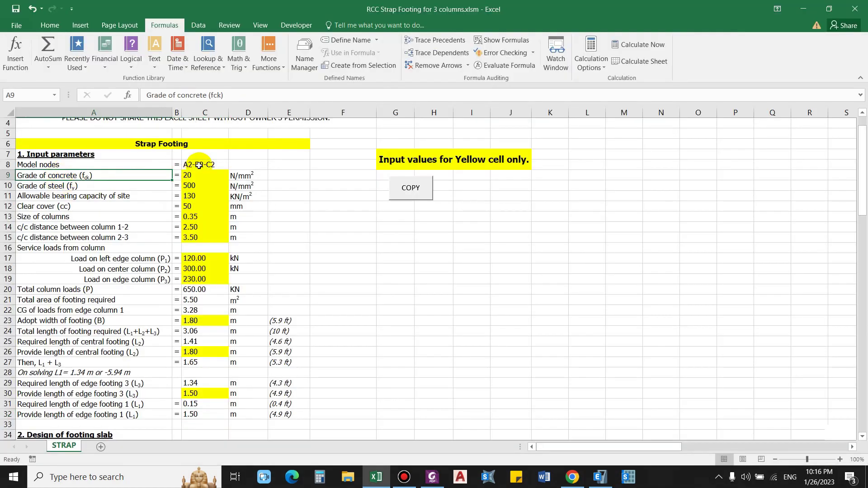
Set the model nodes in Excel to A3-B3-C3, checking the column grid in the ETABS plan
left_click(199, 165)
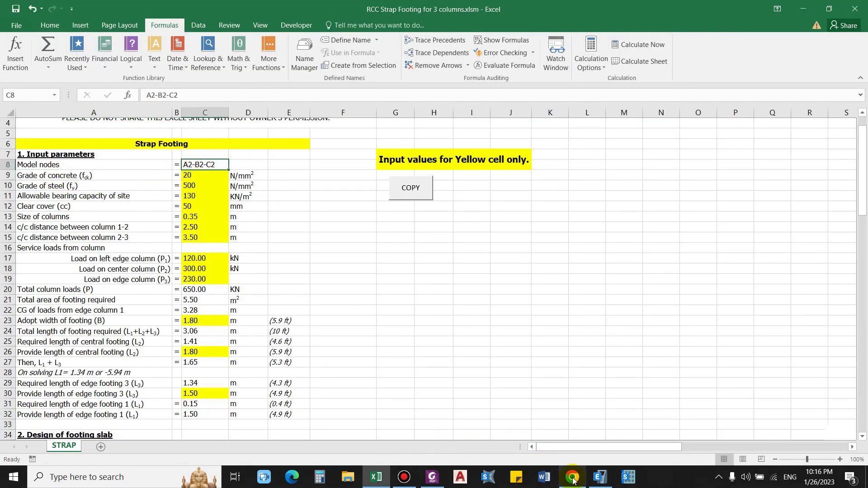
left_click(600, 477)
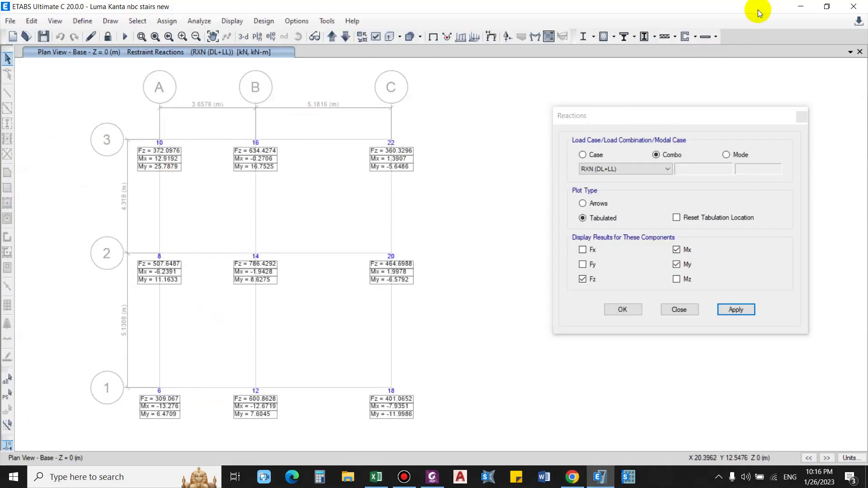
left_click(599, 477)
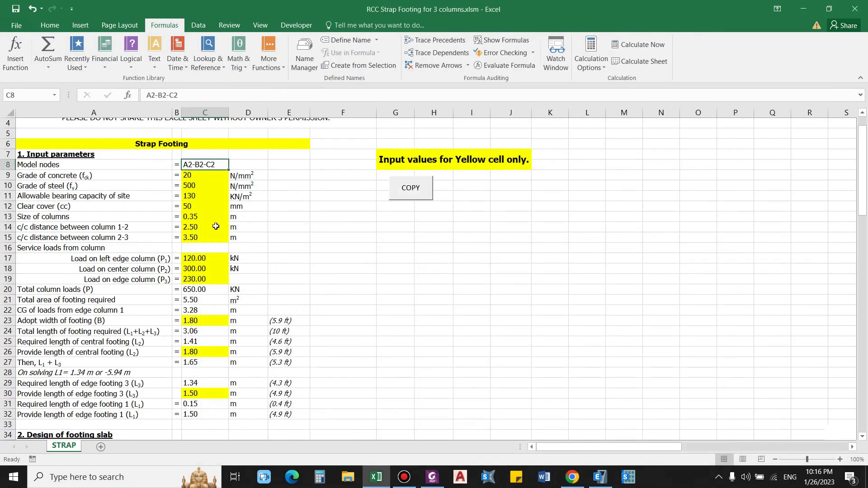
type("A")
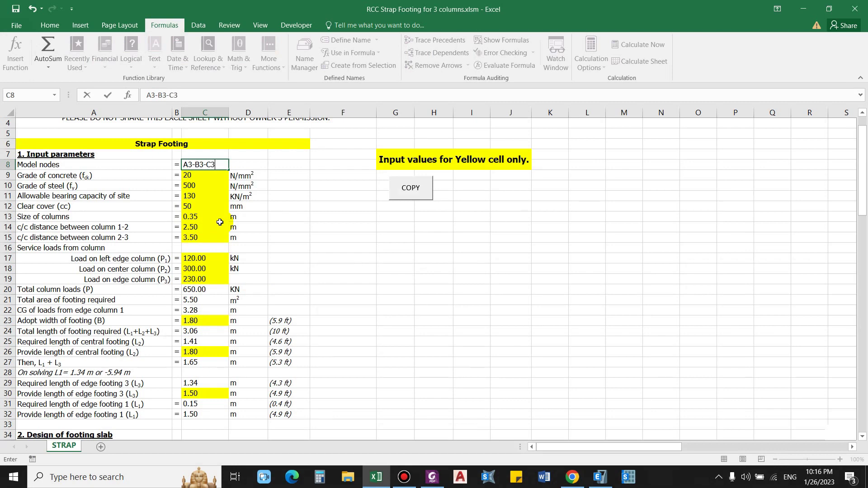
key("Return")
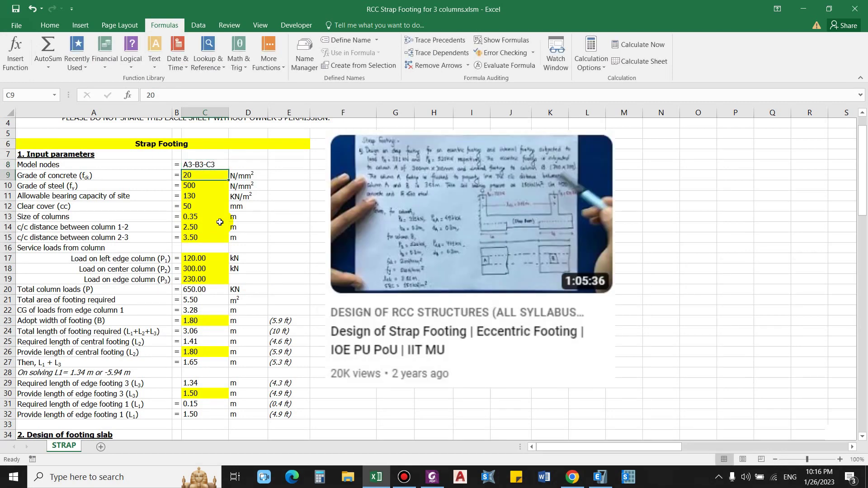
Set the c/c distances to 3.65 m between columns 1-2 and 5.2 m between columns 2-3, checking the ETABS grid spacing
key("Return")
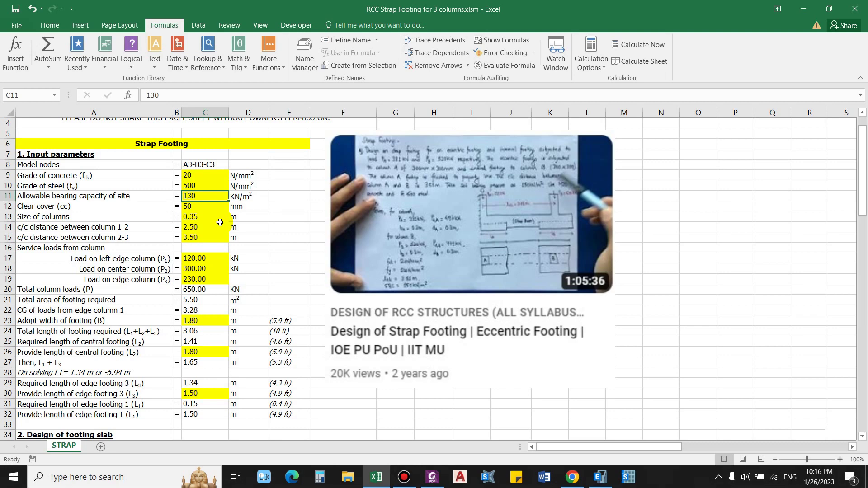
key("Return")
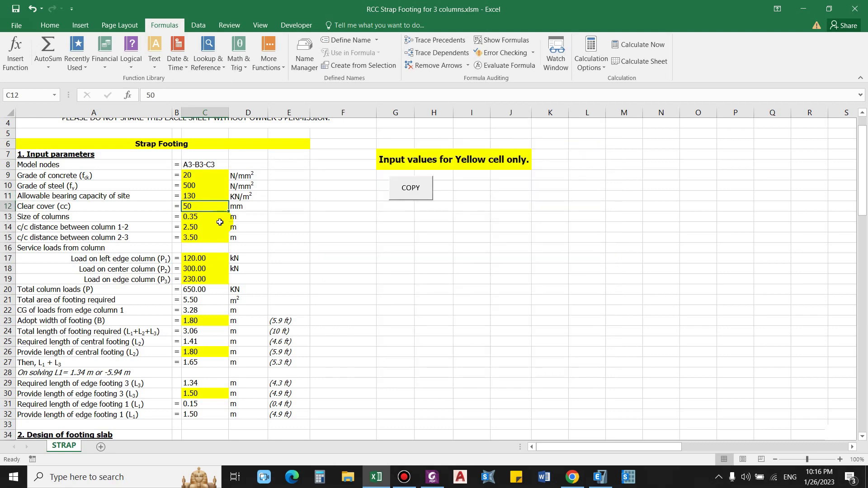
key("Return")
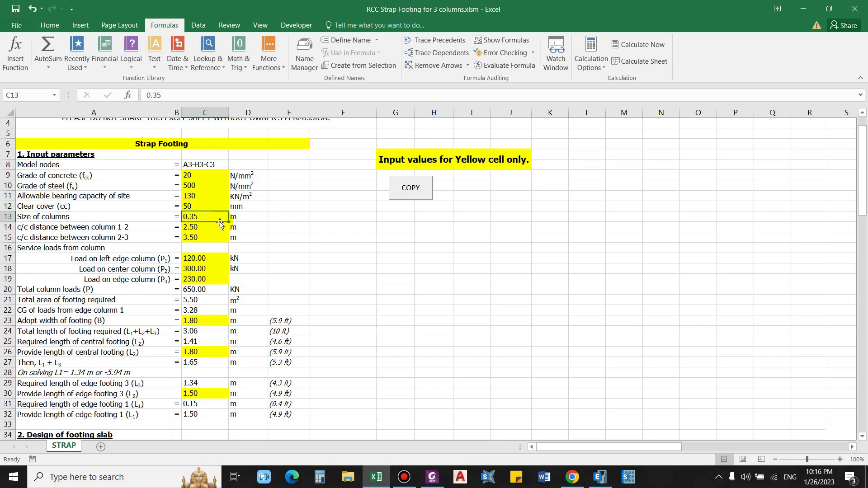
key("Return")
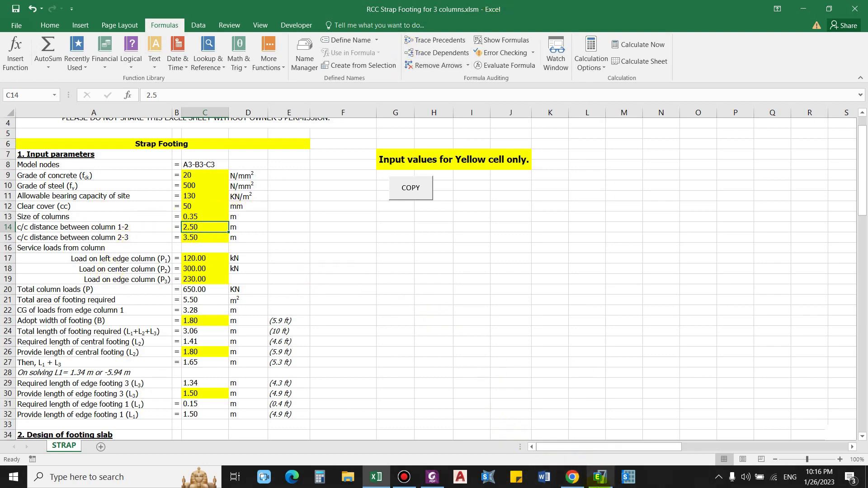
left_click(601, 482)
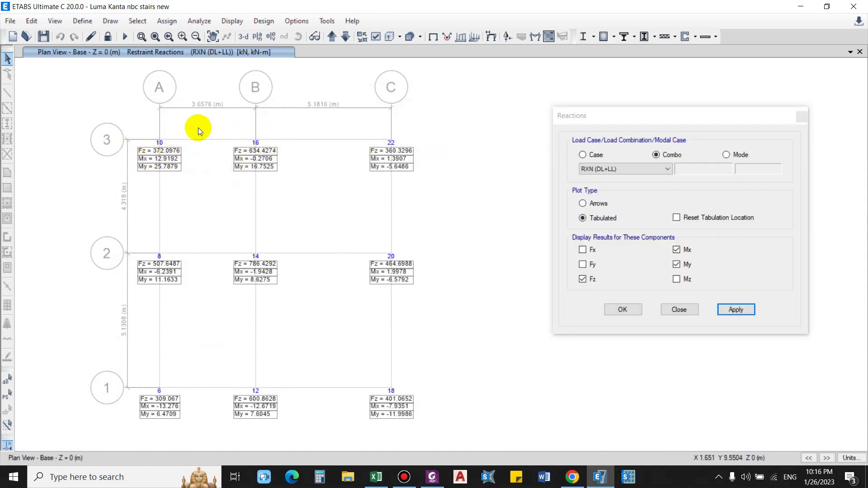
left_click(571, 475)
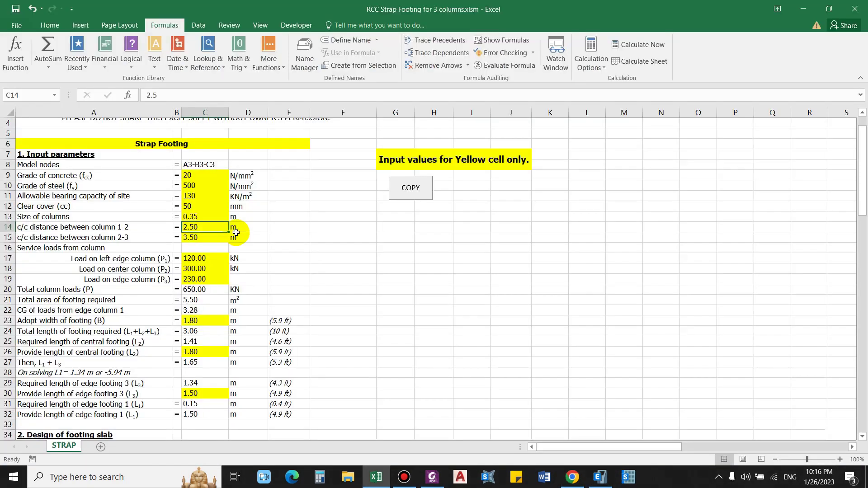
type("3.65")
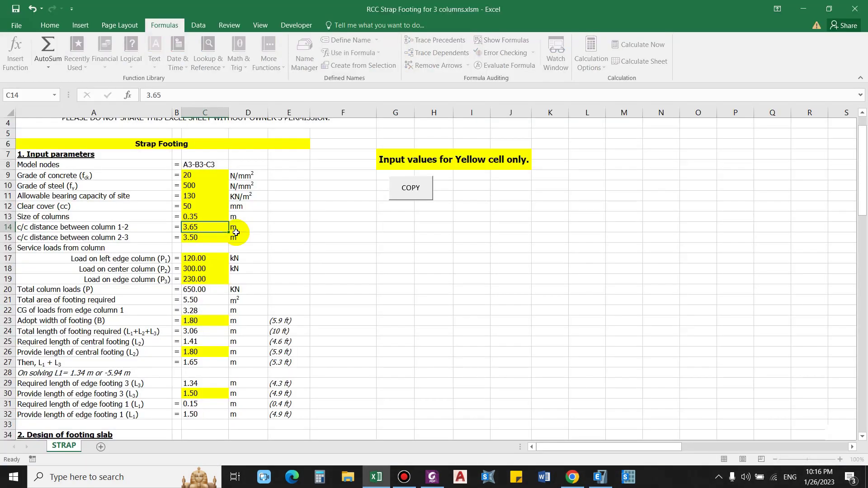
key("Return")
type("5.2")
key("Return")
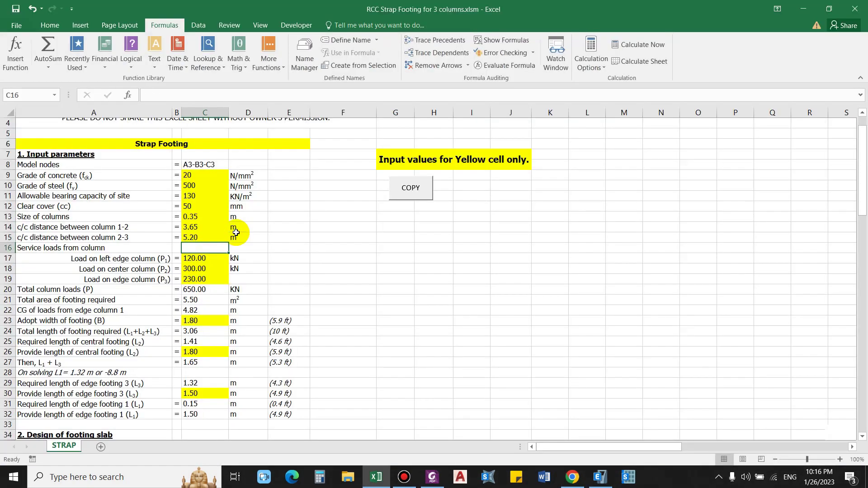
Set the service loads to 372 kN on P1, 634 kN on P2 and 360 kN on P3, checking the ETABS base reactions
left_click(608, 477)
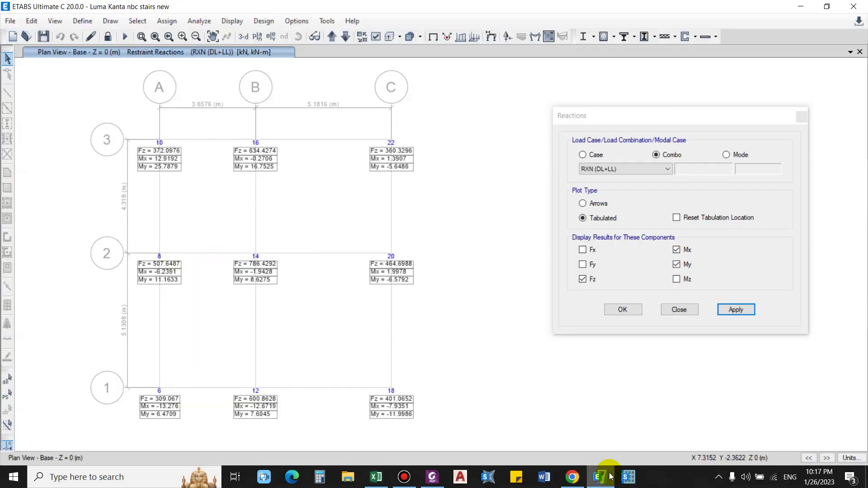
key("alt+Tab")
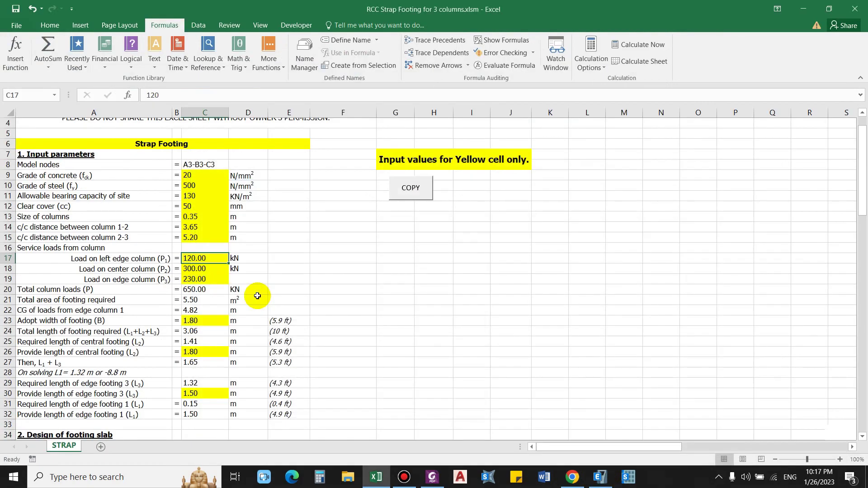
type("372")
key("Return")
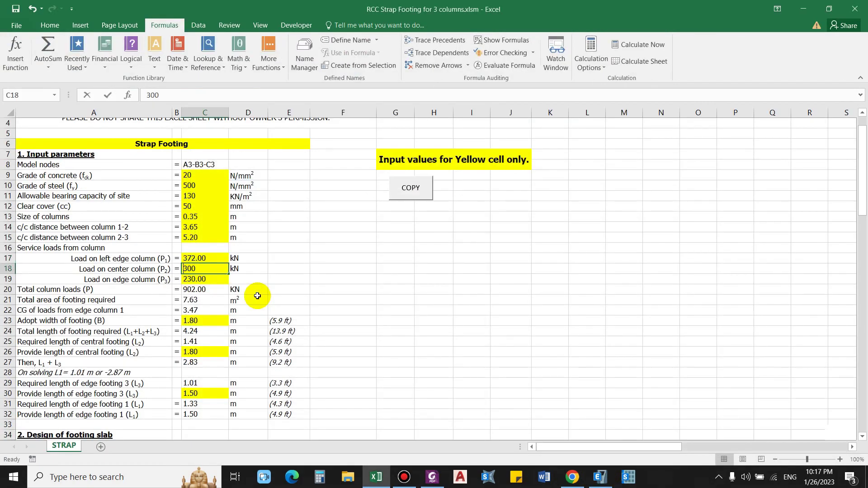
type("634")
key("Return")
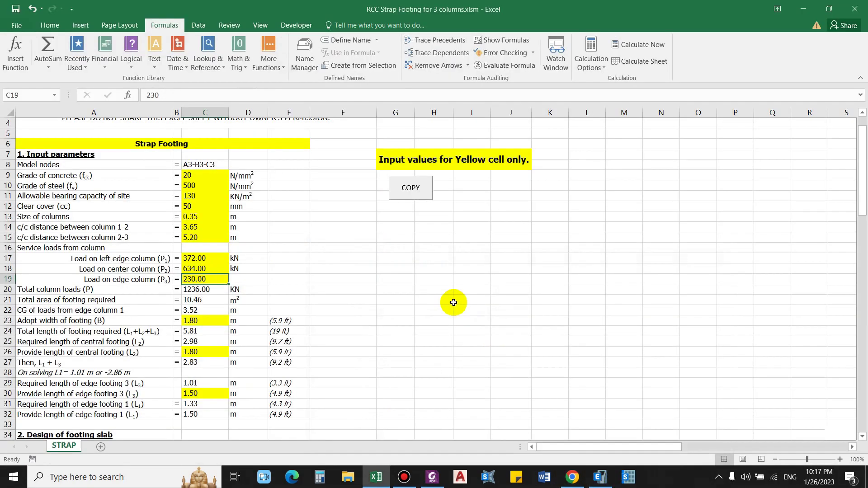
type("360")
key("Return")
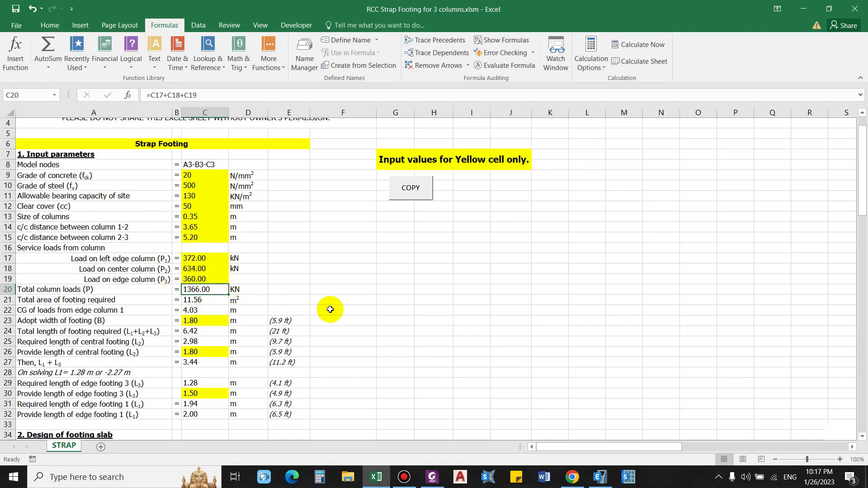
Review the formula for the CG of loads from edge column 1 and set the adopted footing width B to 2.4 m
scroll(330, 309, "down", 2)
left_click(68, 247)
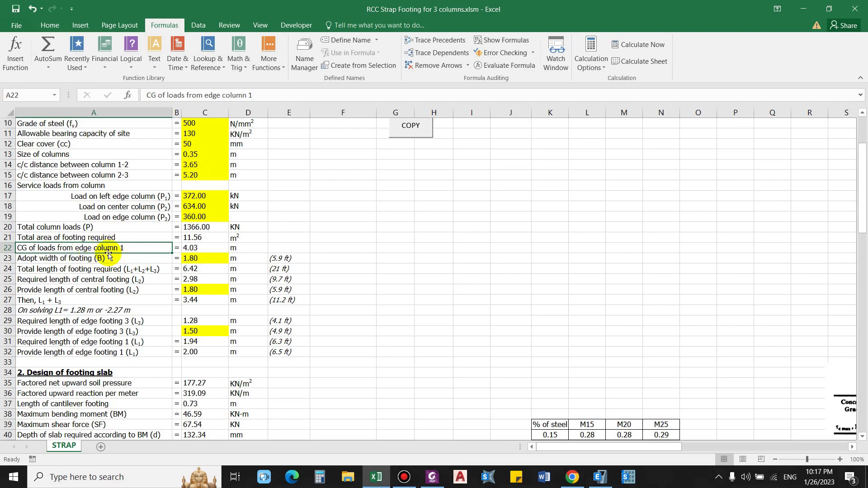
left_click(190, 248)
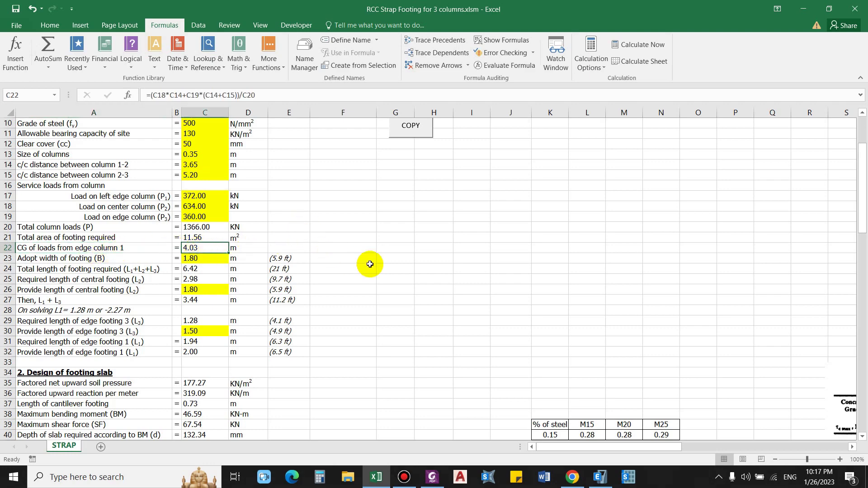
scroll(100, 232, "down", 1)
scroll(61, 227, "up", 2)
key("Down")
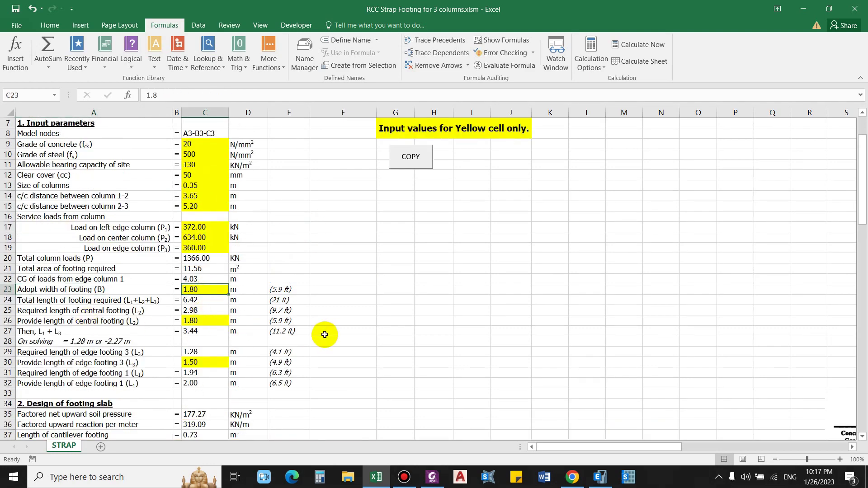
type("2")
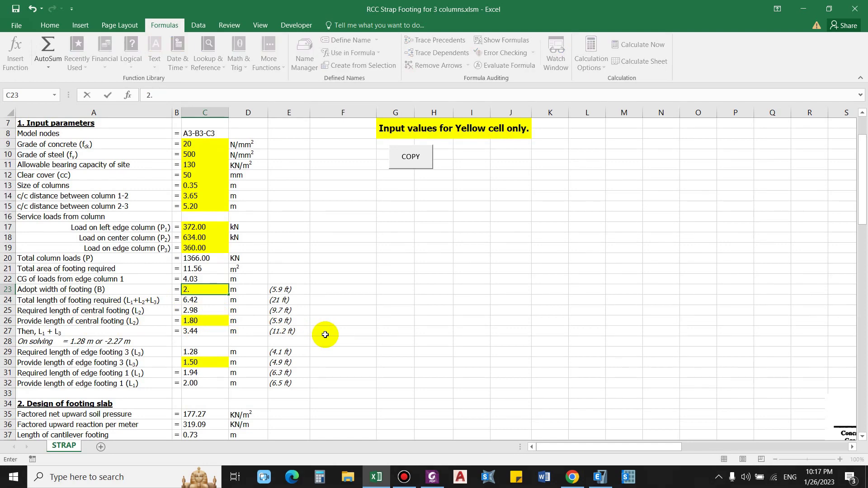
type(".4")
key("Return")
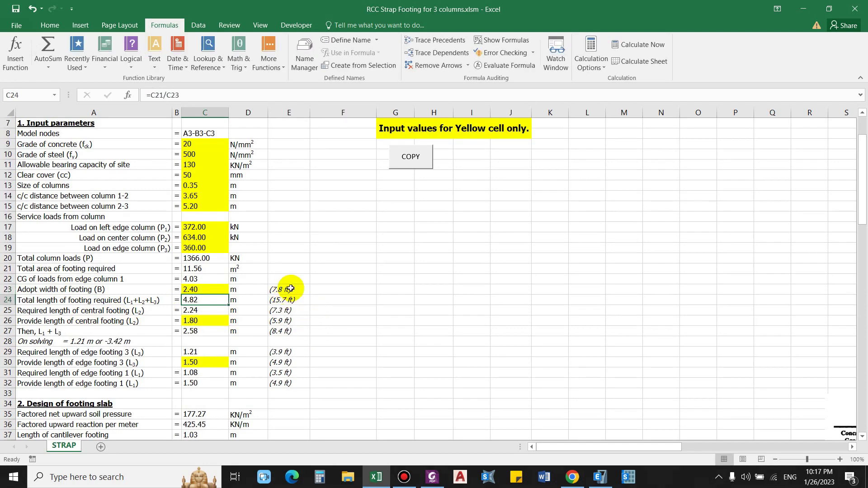
Check the required total and central footing length formulas and set the provided central footing length L2 to 2.4 m
scroll(262, 300, "down", 1)
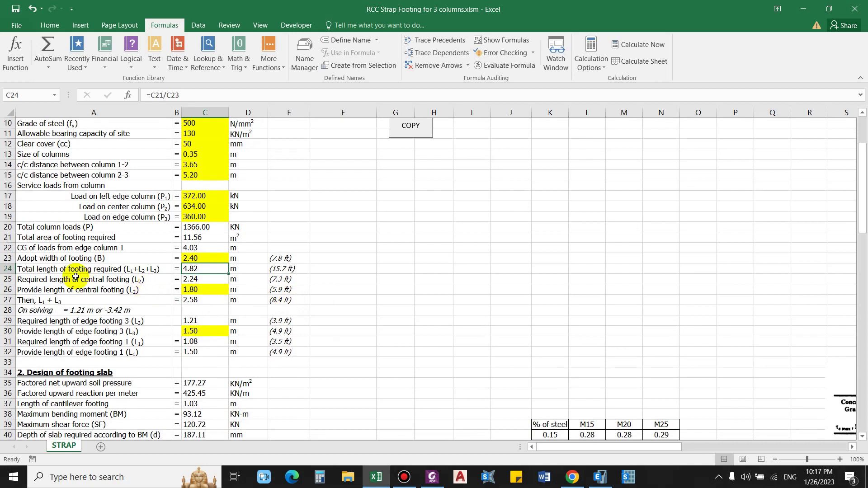
left_click(46, 272)
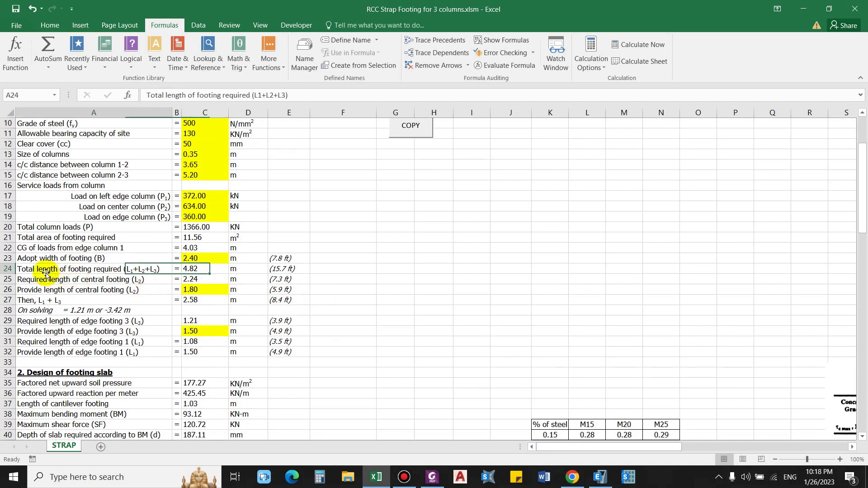
left_click(198, 270)
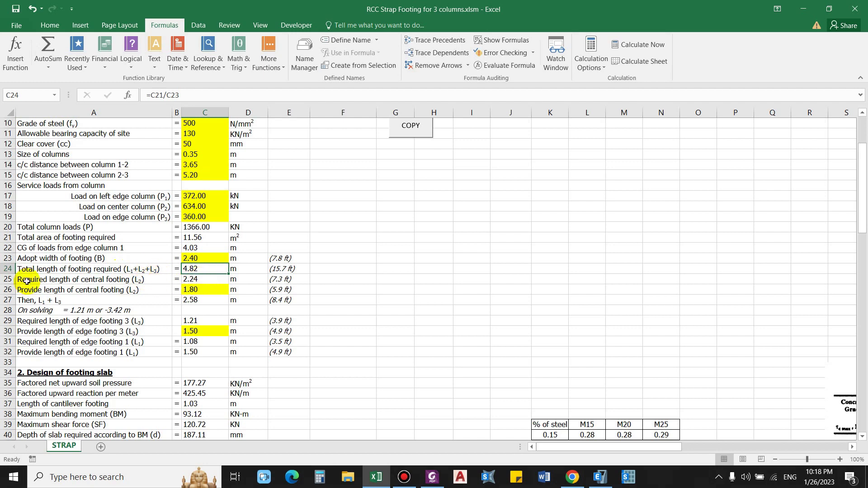
left_click(43, 279)
left_click(186, 280)
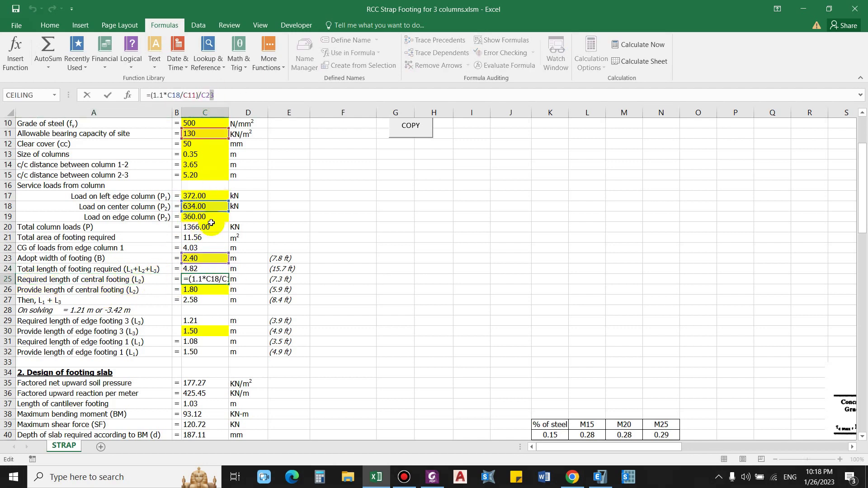
left_click(215, 290)
type("2.4")
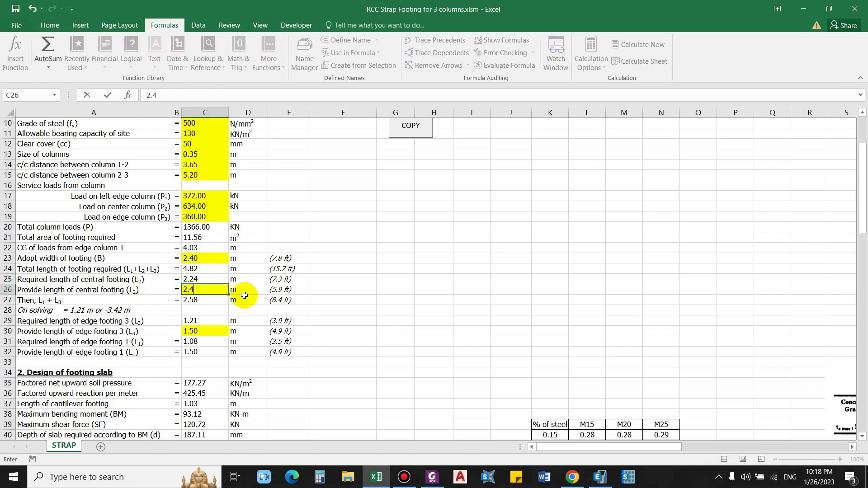
key("Return")
Examine the formula for L1 + L3 and the equation solved in the row below it
left_click(40, 302)
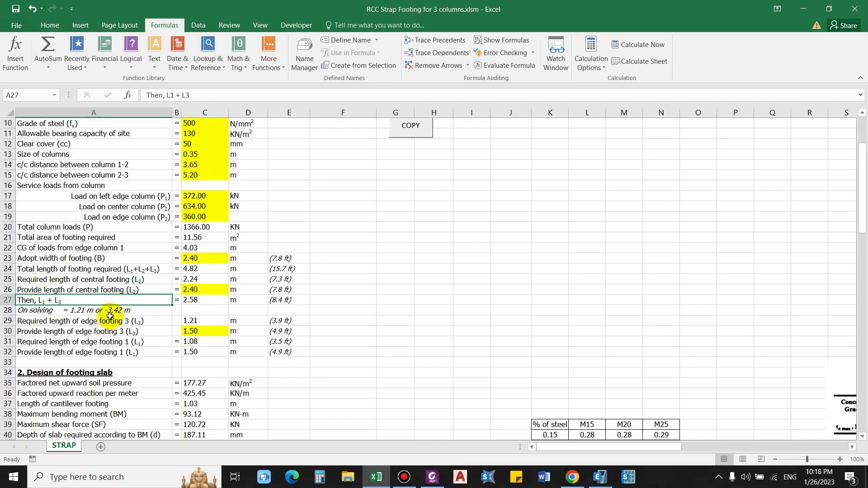
left_click(86, 311)
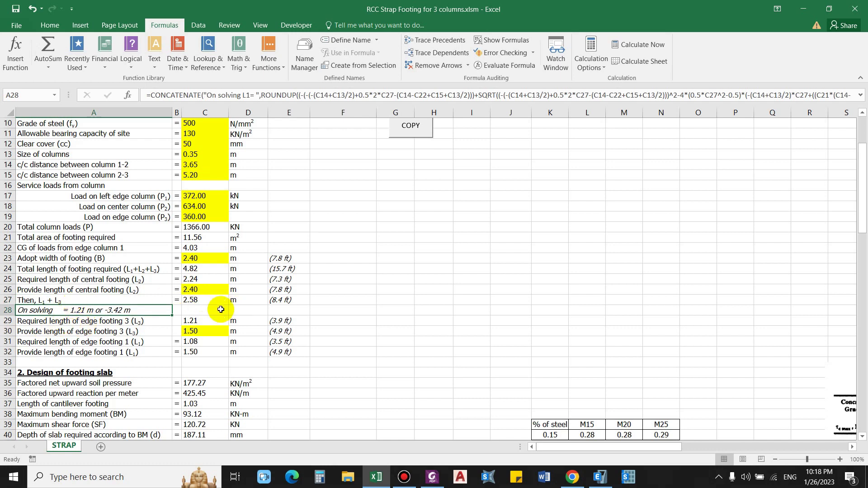
left_click(194, 300)
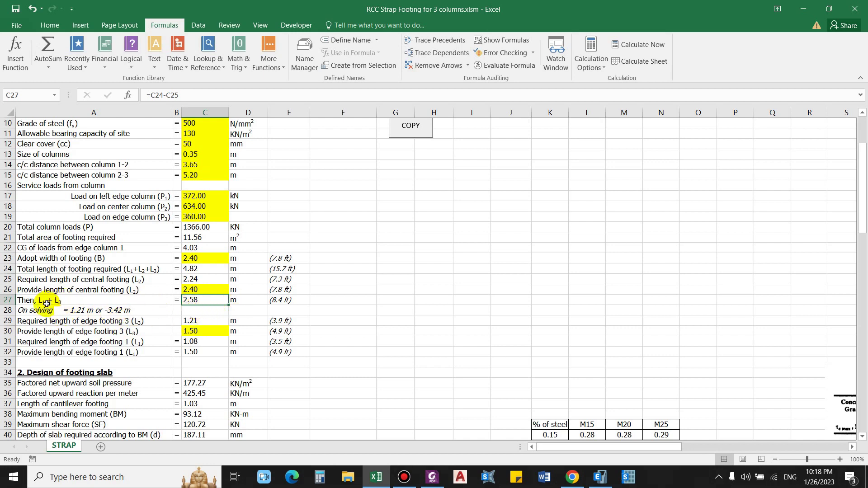
left_click(66, 309)
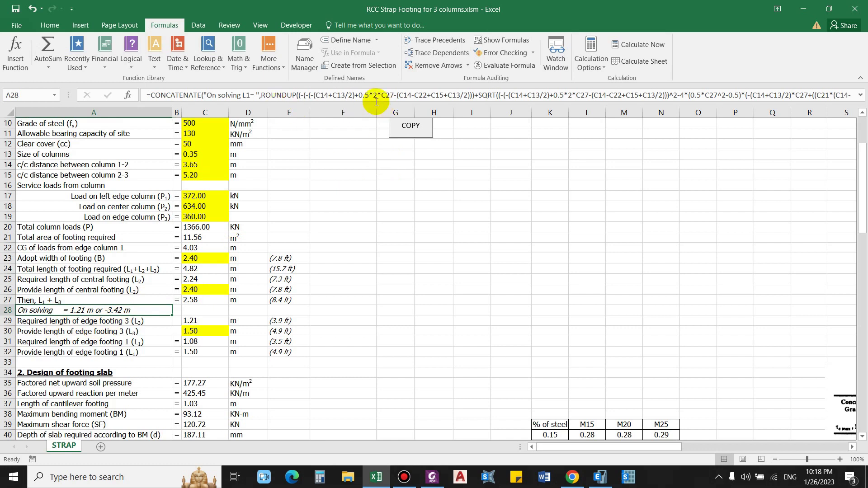
left_click(467, 246)
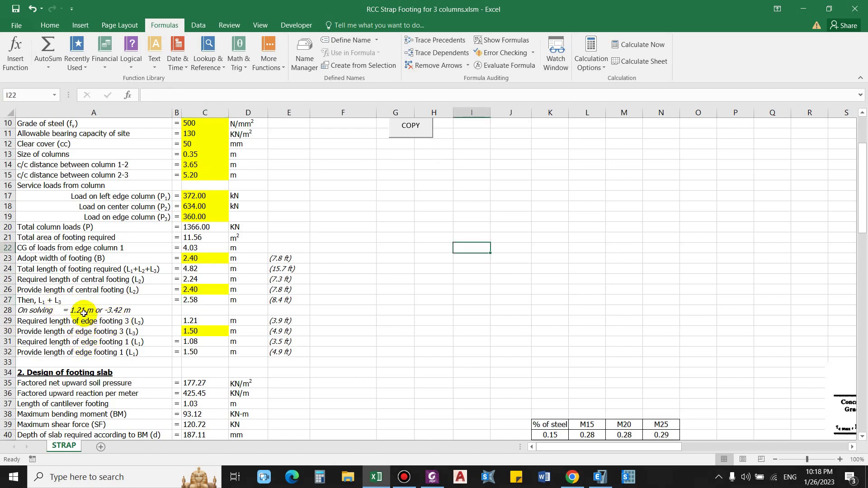
Examine the required and provided lengths of edge footings 3 and 1, comparing them with the central footing length
left_click(143, 319)
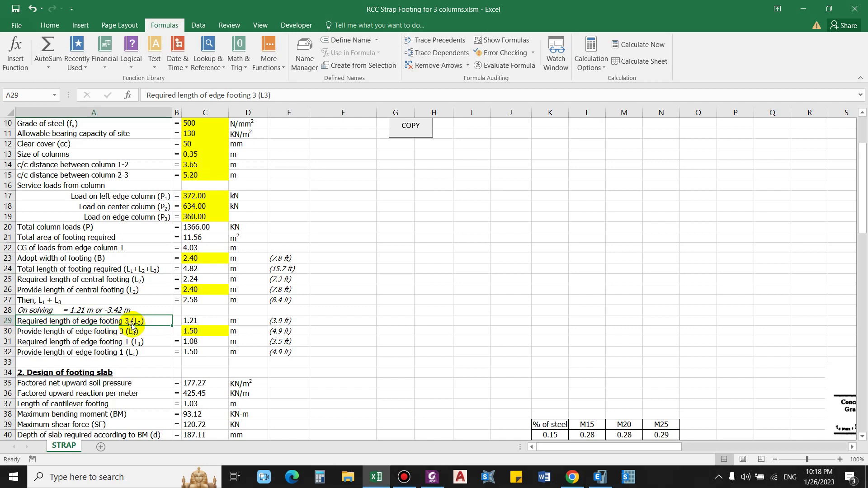
left_click(191, 319)
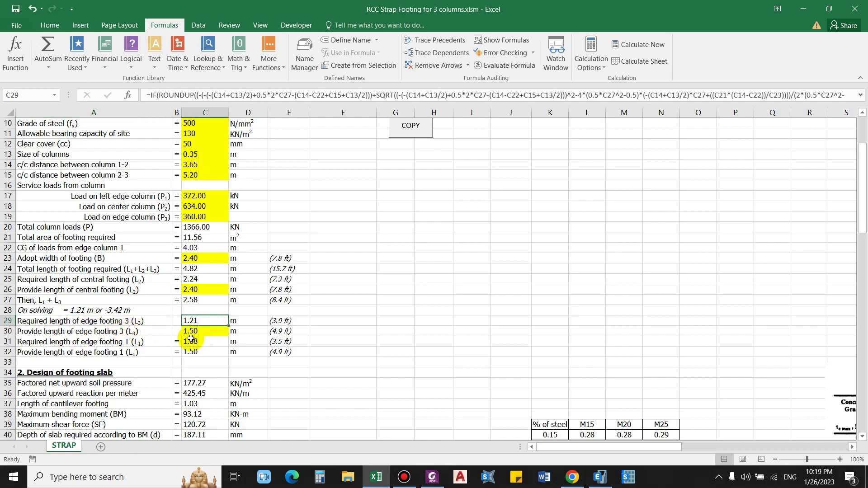
left_click(51, 331)
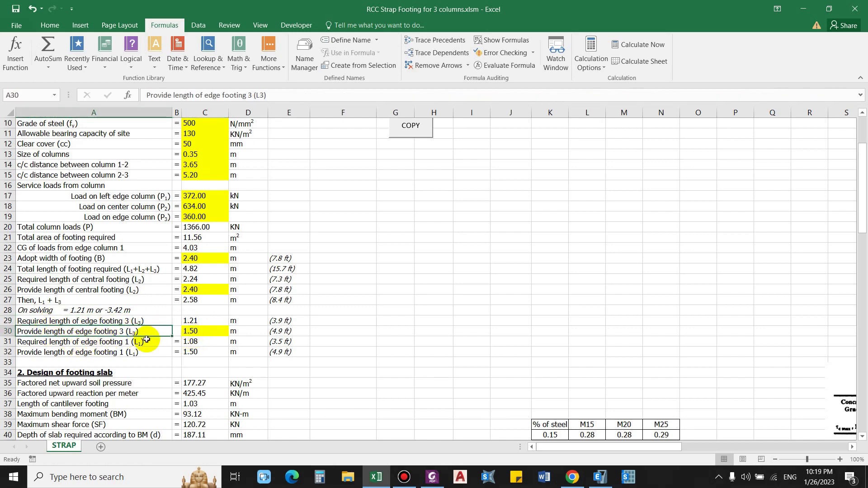
left_click(196, 334)
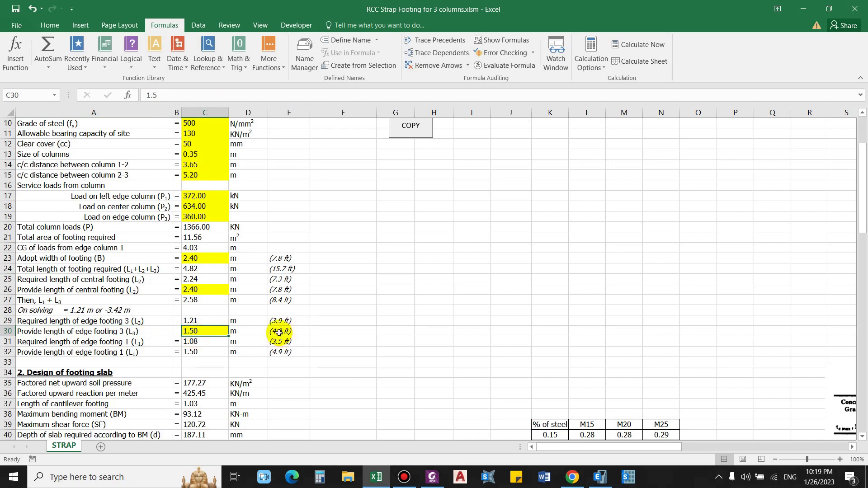
left_click(63, 351)
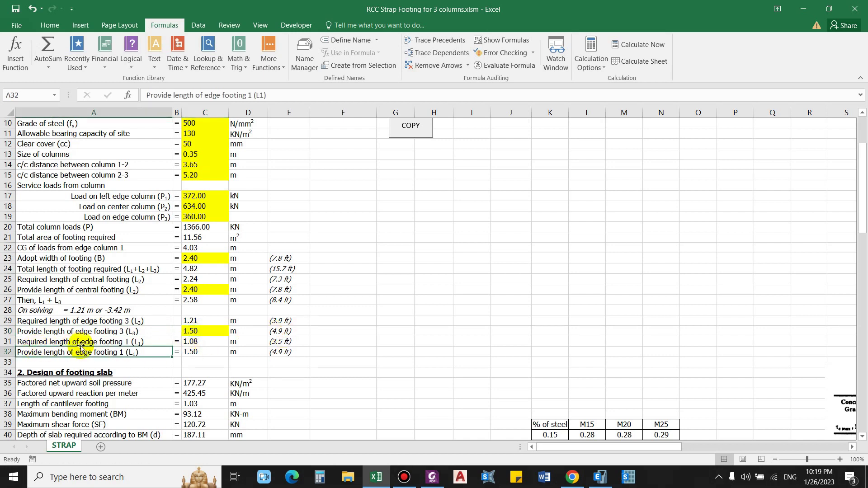
left_click(123, 340)
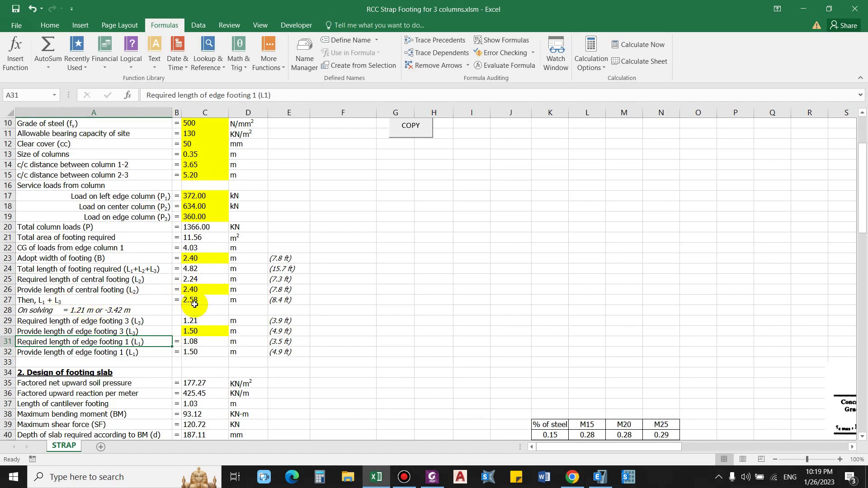
left_click(205, 343)
left_click(79, 354)
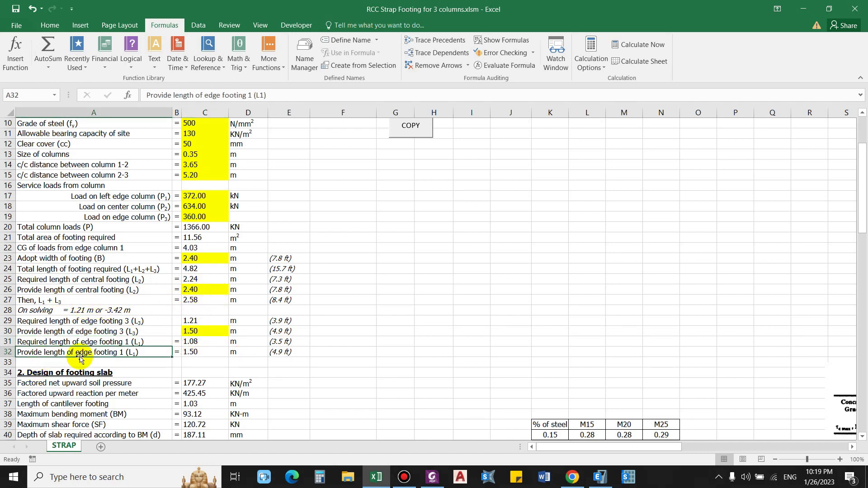
left_click(195, 354)
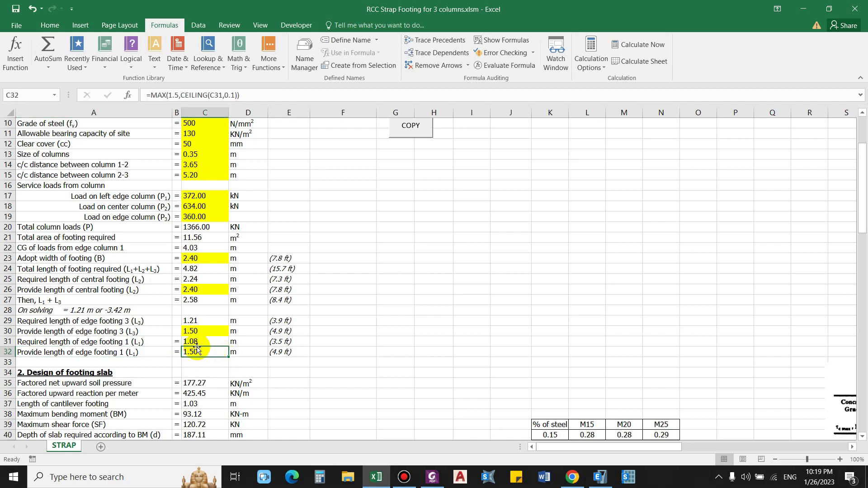
left_click(204, 290)
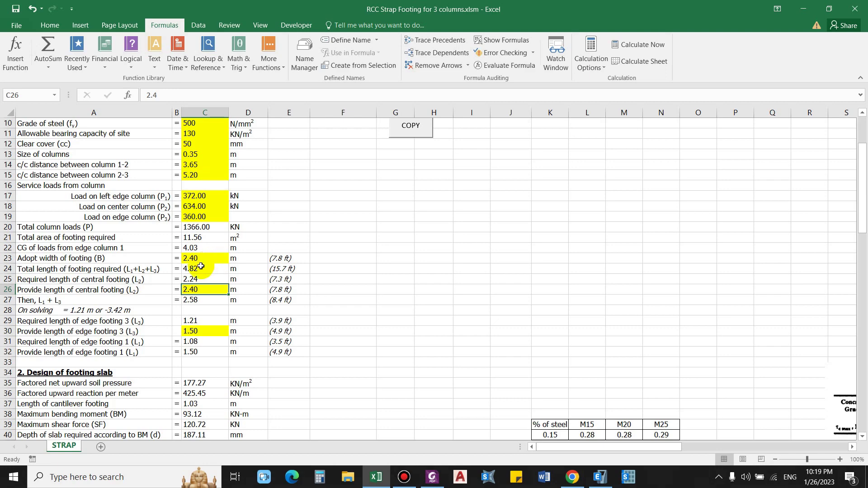
Examine the footing slab design formulas for factored net upward soil pressure and factored upward reaction per meter
scroll(201, 266, "down", 2)
left_click(94, 310)
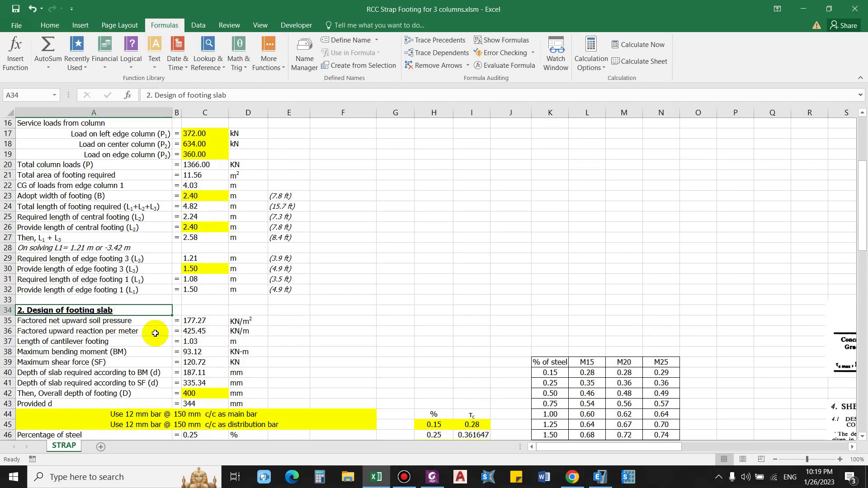
scroll(155, 334, "down", 1)
left_click(48, 290)
double_click(192, 292)
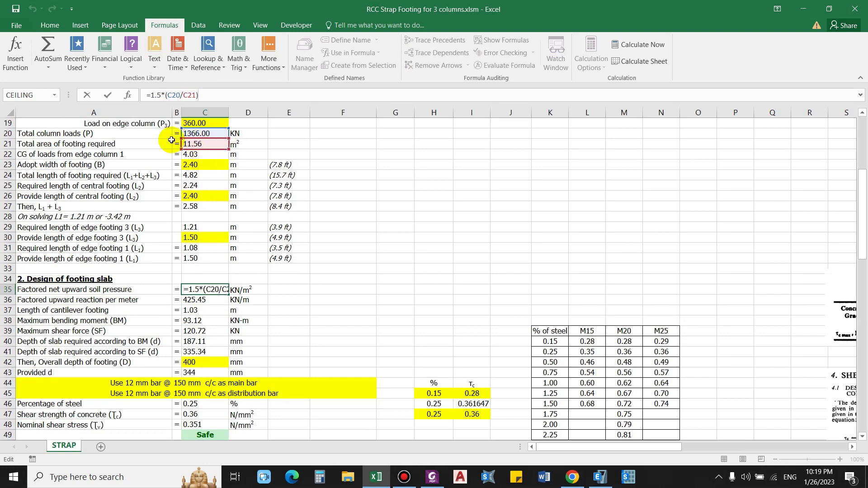
key("Escape")
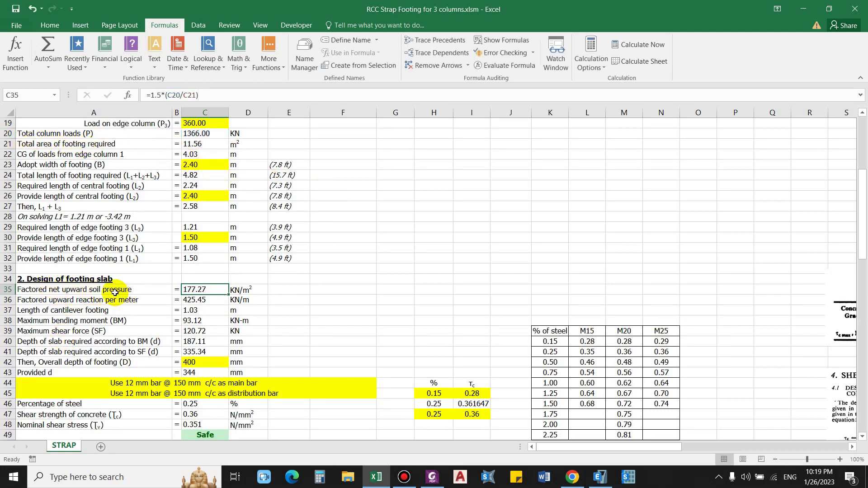
scroll(104, 292, "down", 1)
left_click(115, 270)
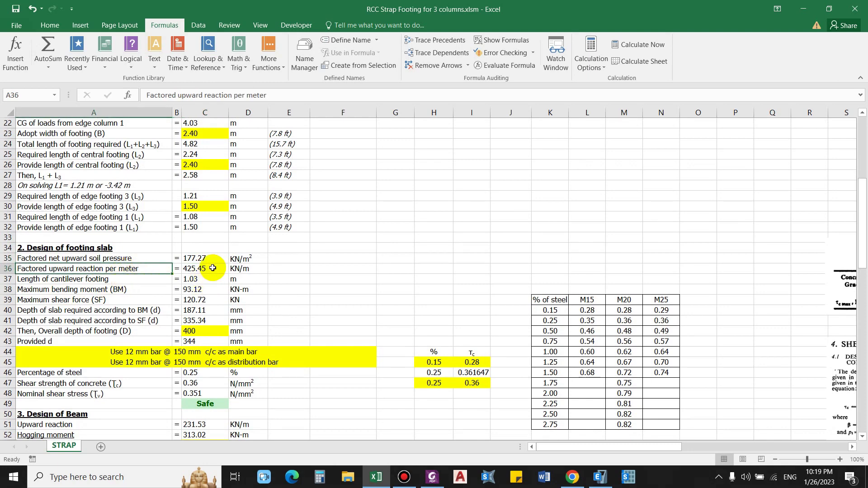
left_click(213, 268)
scroll(197, 316, "down", 1)
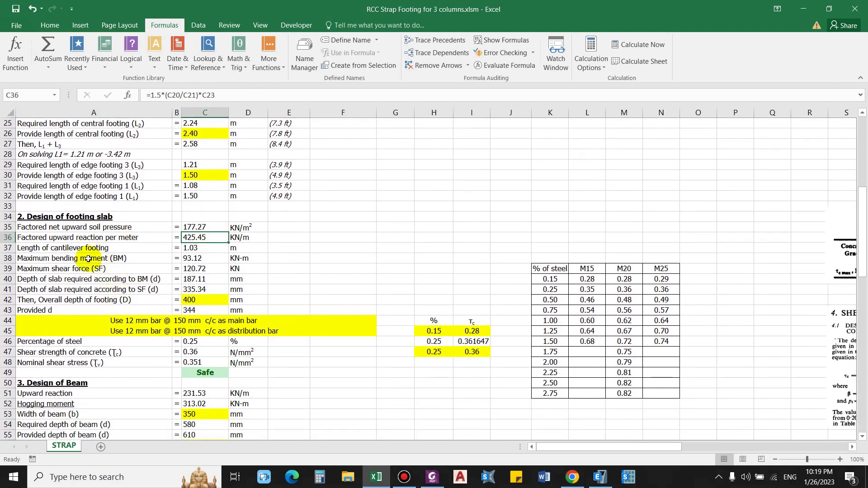
scroll(151, 291, "up", 1)
scroll(412, 220, "up", 1)
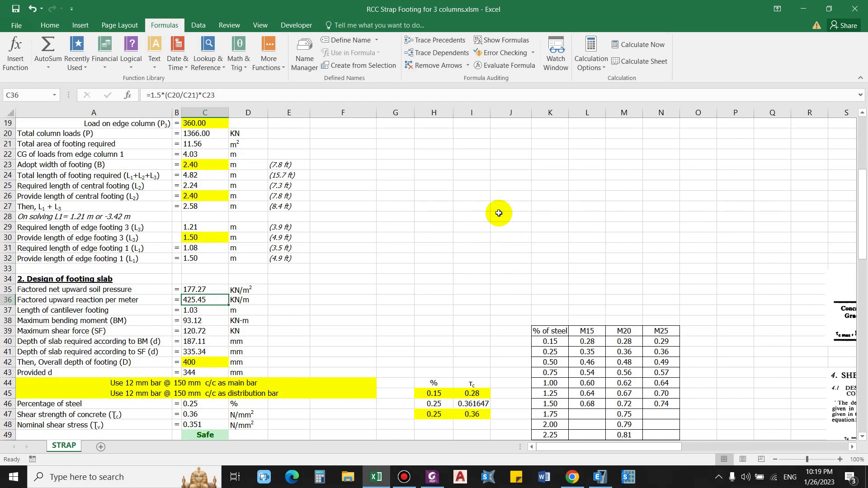
Examine the formulas for the cantilever footing length, maximum bending moment and maximum shear force, tracing the inputs of the moment
scroll(217, 337, "down", 1)
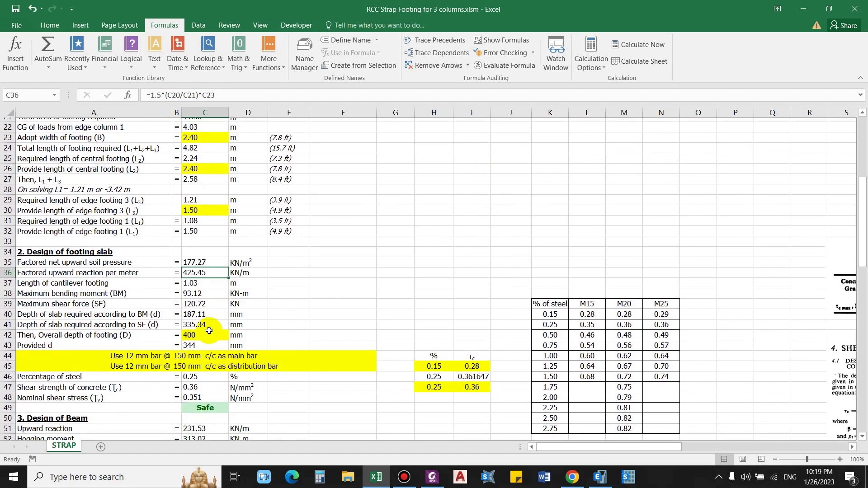
left_click(206, 290)
left_click(214, 281)
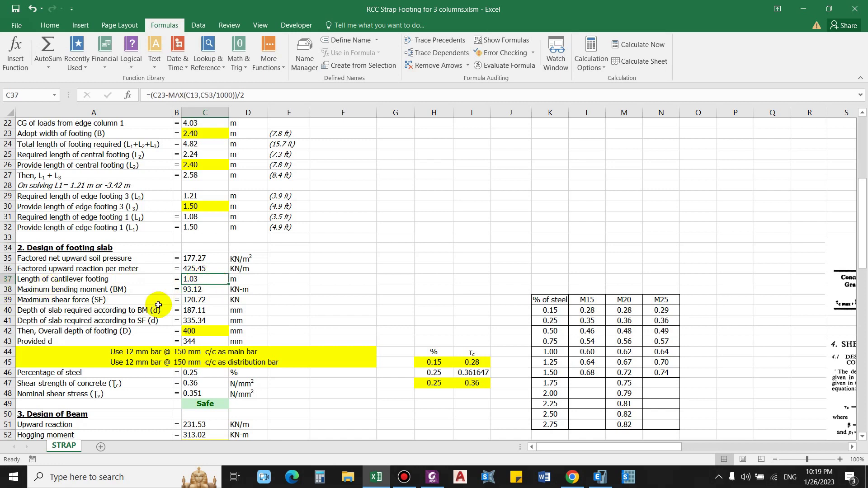
scroll(290, 294, "down", 1)
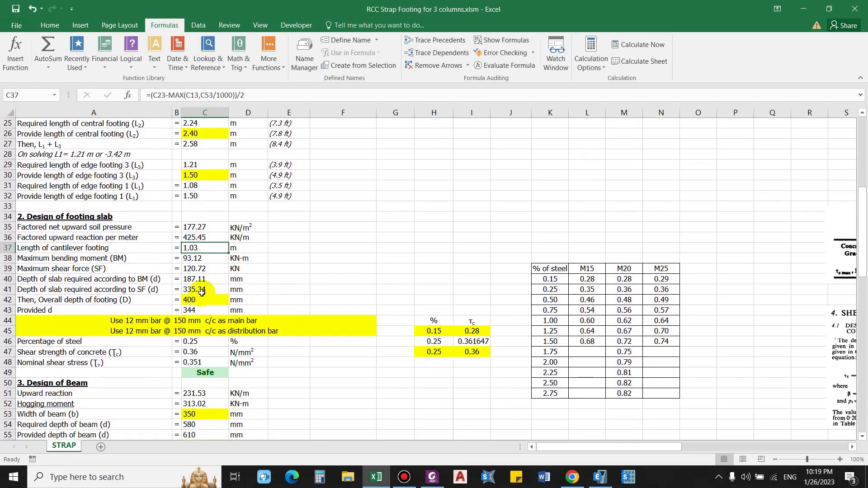
left_click(203, 261)
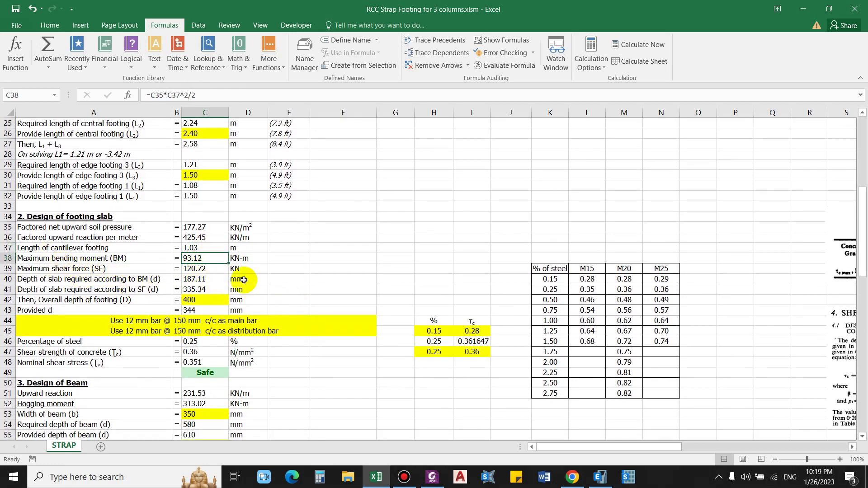
left_click(209, 252)
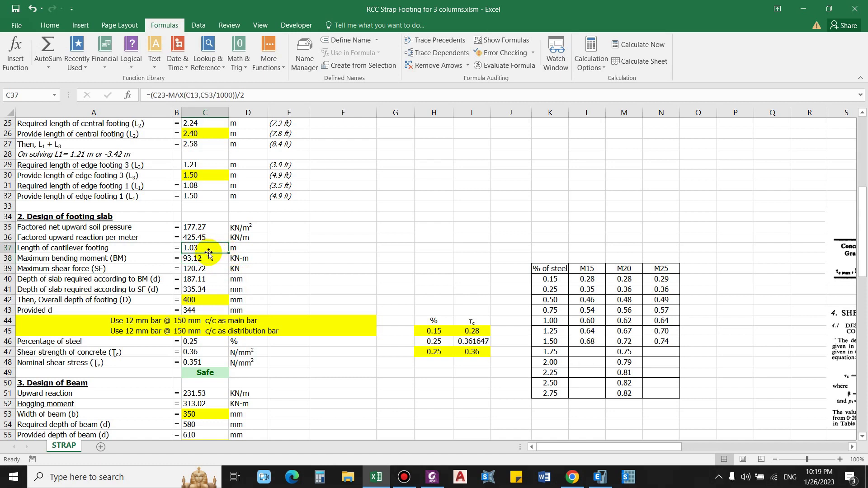
left_click(202, 227)
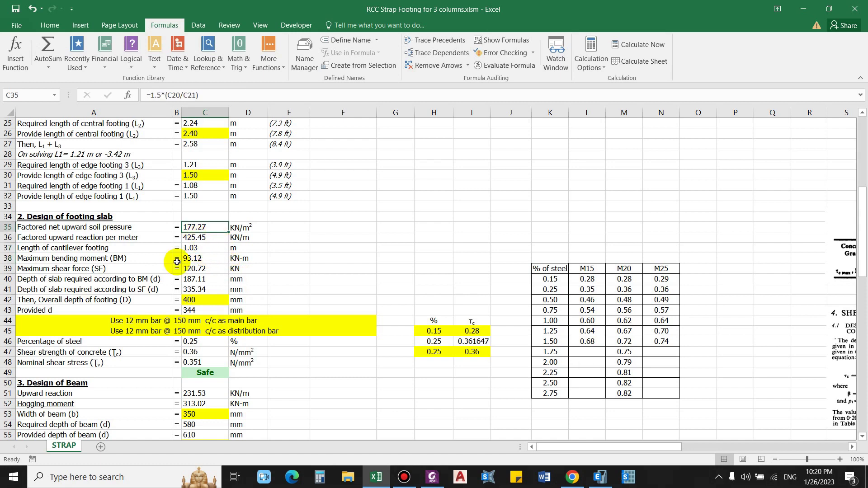
left_click(204, 259)
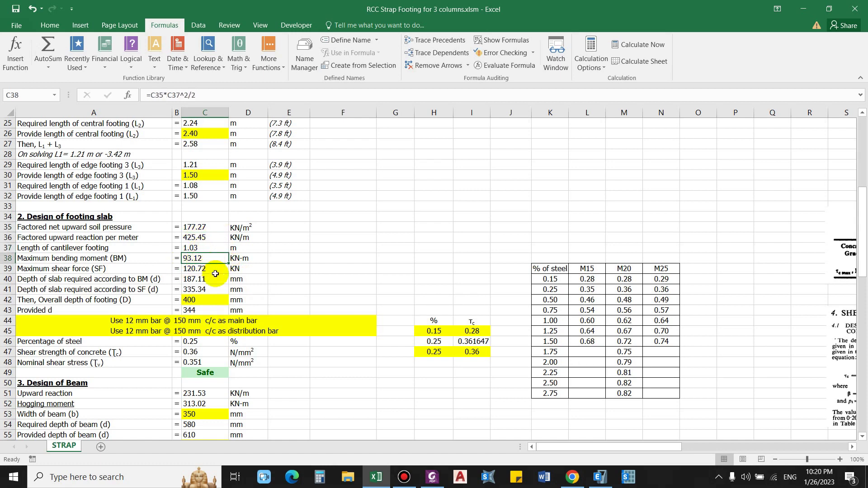
left_click(203, 270)
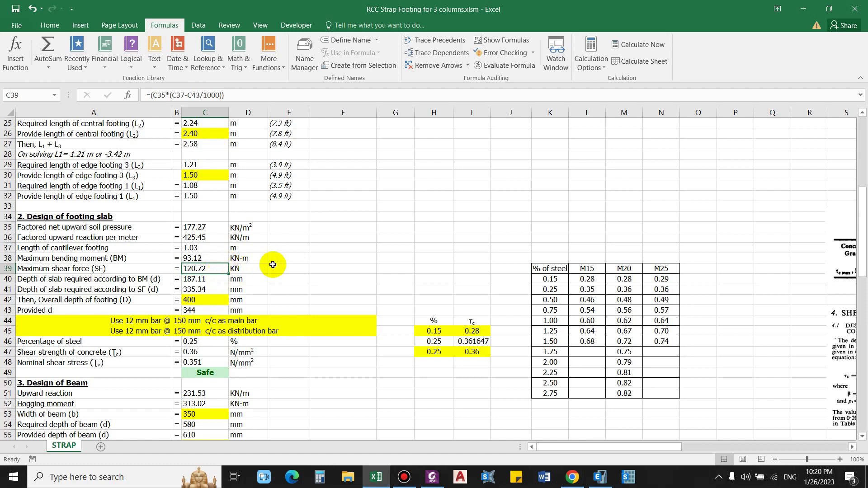
Examine the formulas for the slab depths required according to bending moment and shear force, including the cells they reference
scroll(290, 263, "down", 1)
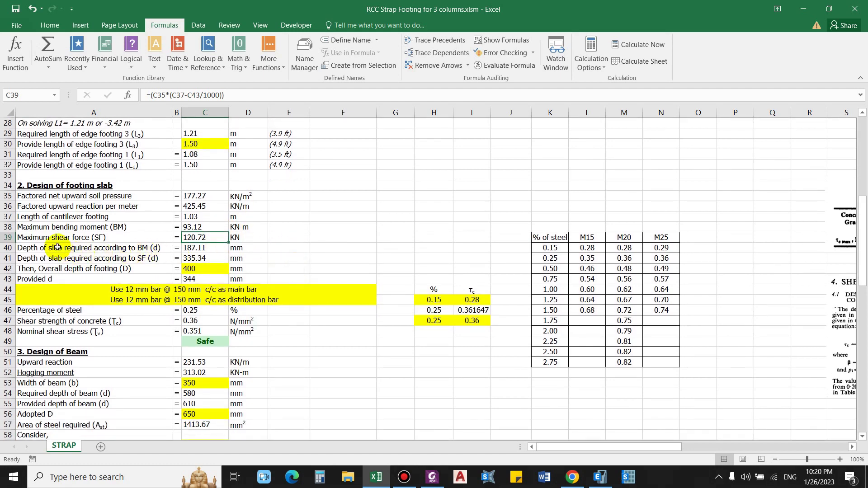
left_click(56, 246)
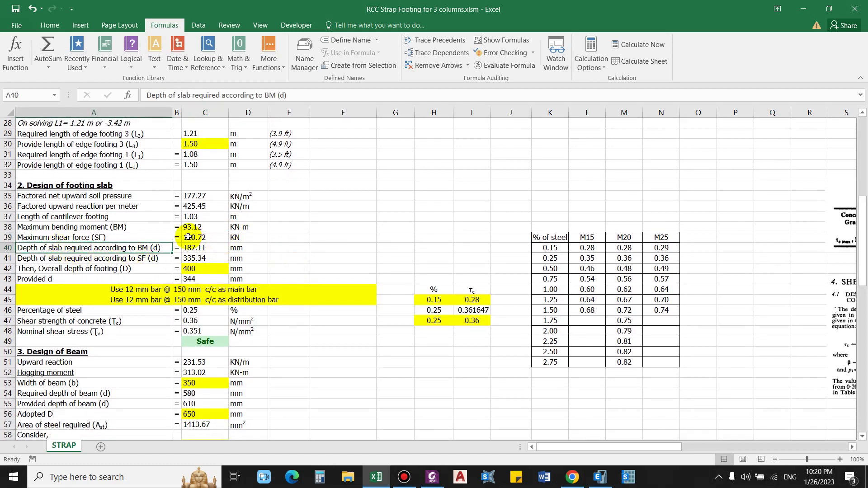
left_click(138, 227)
left_click(109, 238)
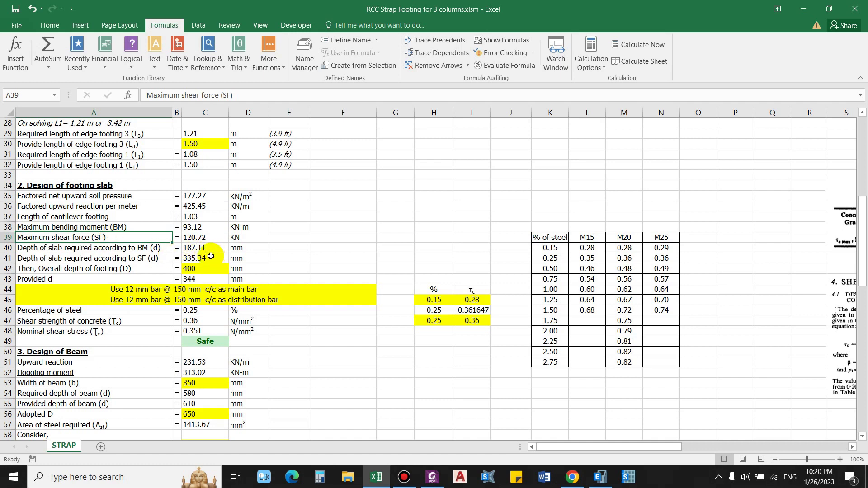
left_click(211, 250)
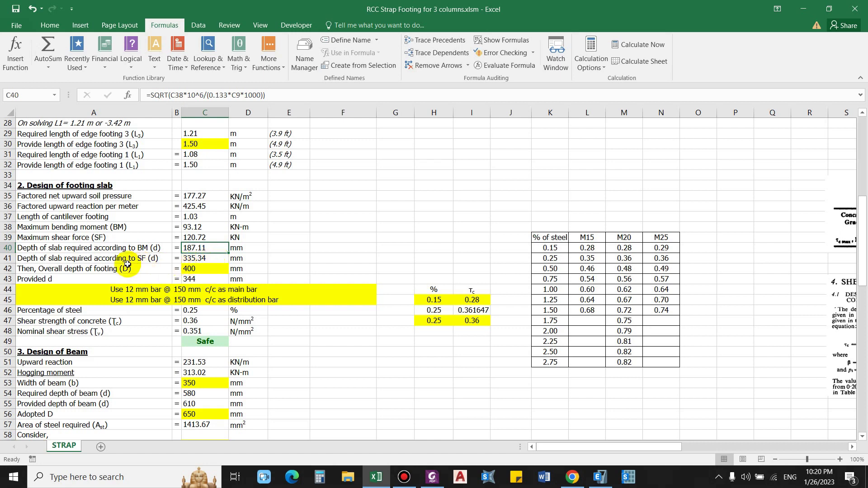
left_click(114, 261)
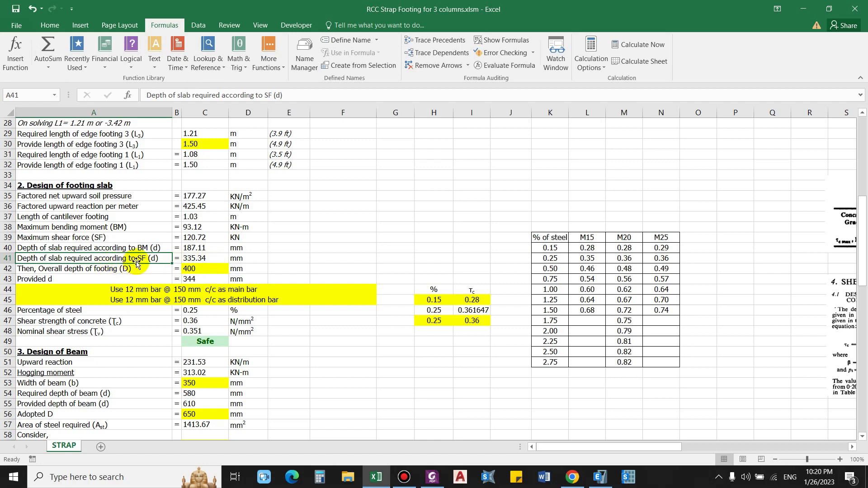
double_click(210, 262)
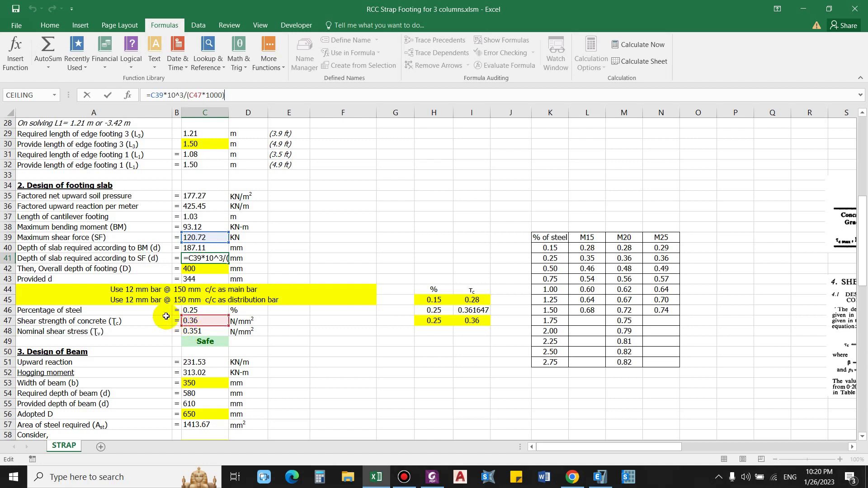
key("Escape")
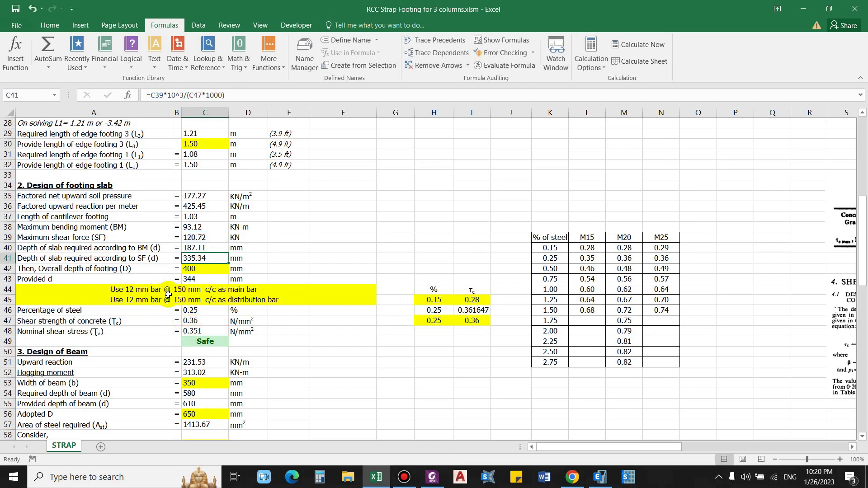
Compare the required slab depths and set the overall depth of footing (D) to 450 mm
left_click(128, 272)
left_click(203, 259)
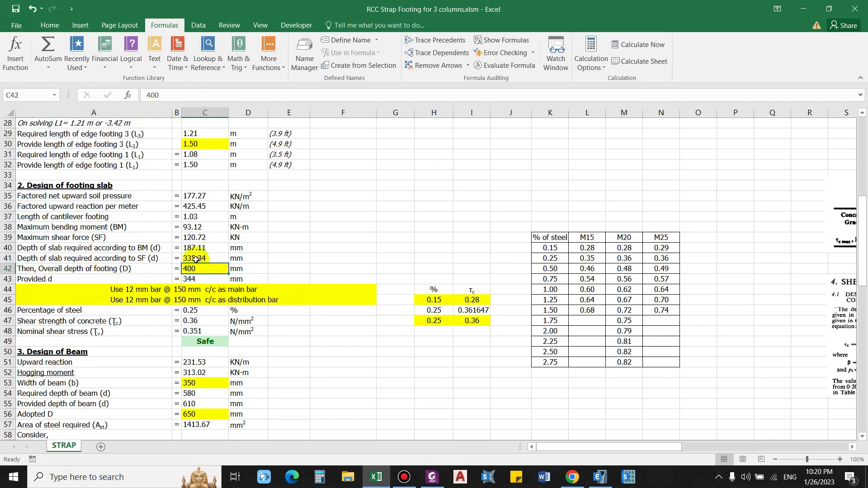
left_click(51, 278)
left_click(186, 268)
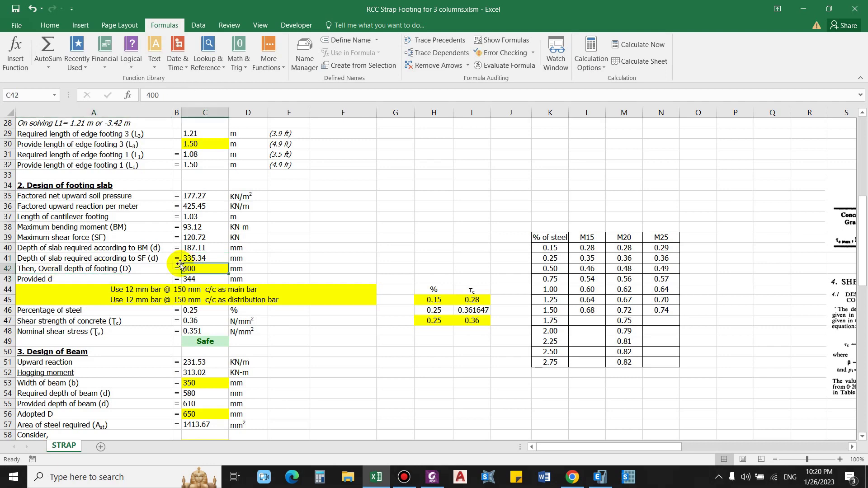
type("450")
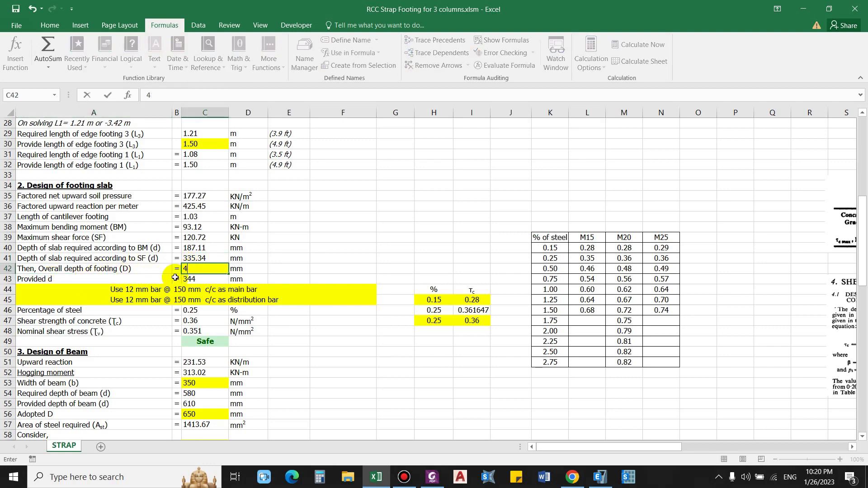
key("Return")
Enter 12 mm as the diameter of the footing slab's main bars and check their spacing
left_click(41, 279)
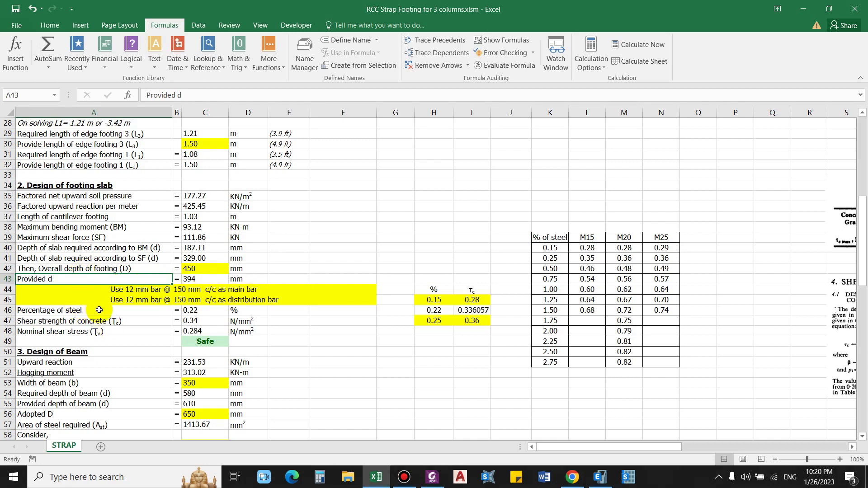
key("Down")
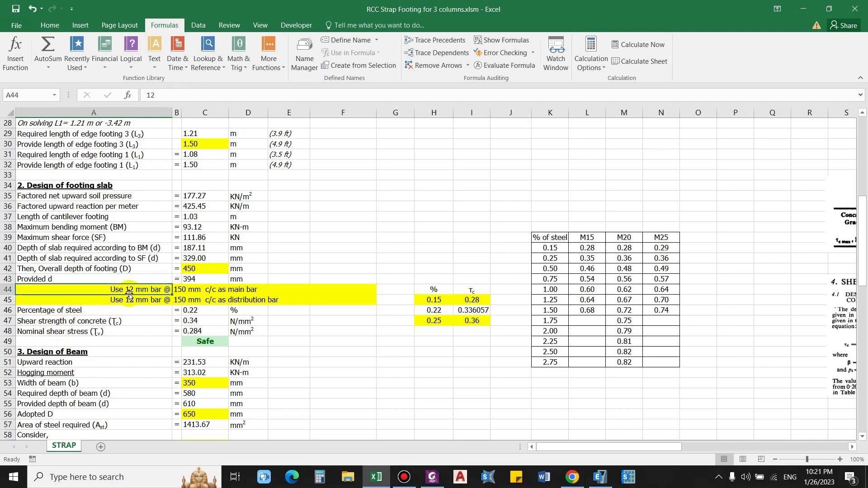
type("12")
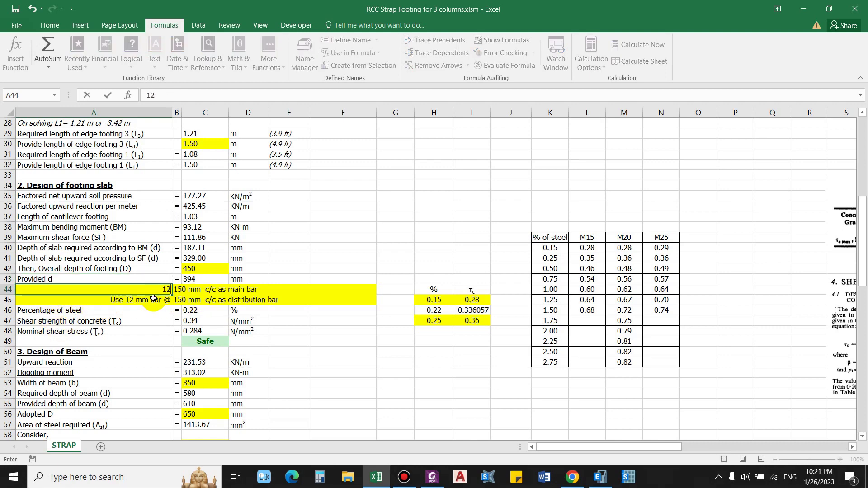
key("Return")
left_click(193, 290)
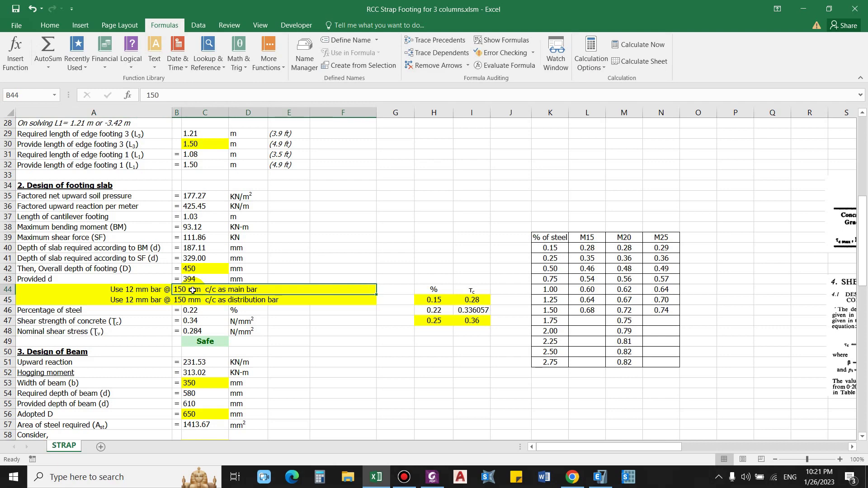
Set the footing slab's distribution bars to 2 mm diameter at 150 mm c/c spacing
key("Down")
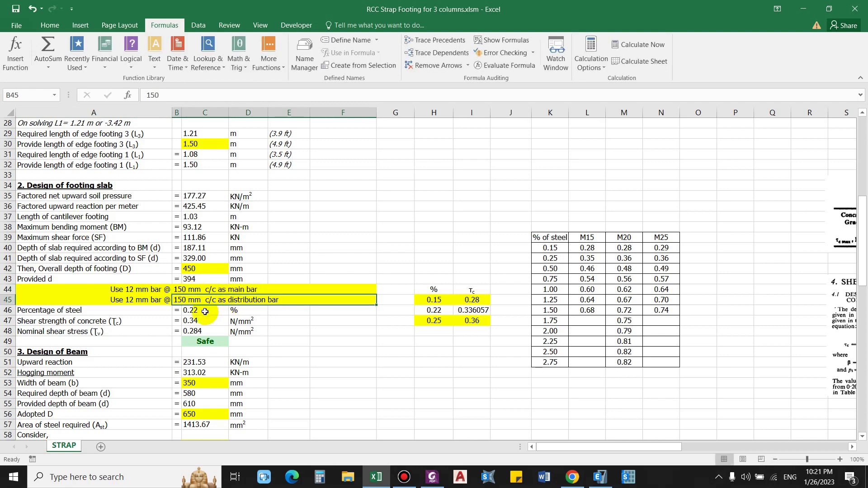
key("Left")
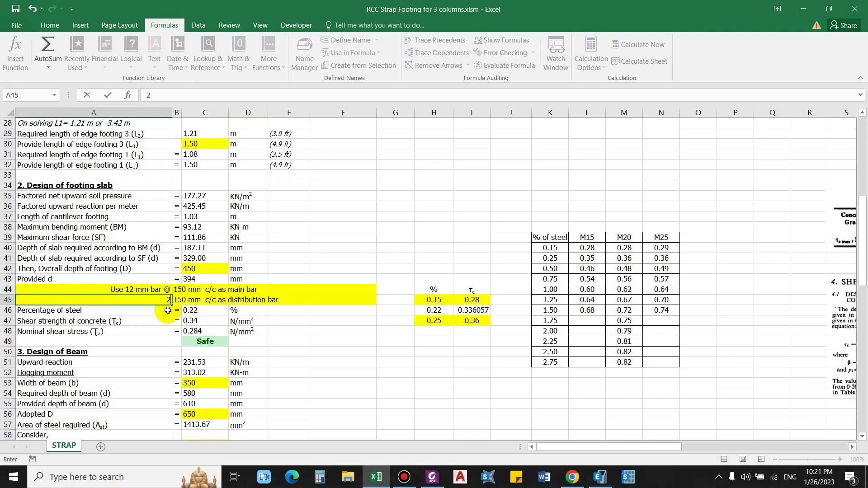
key("Right")
type("1")
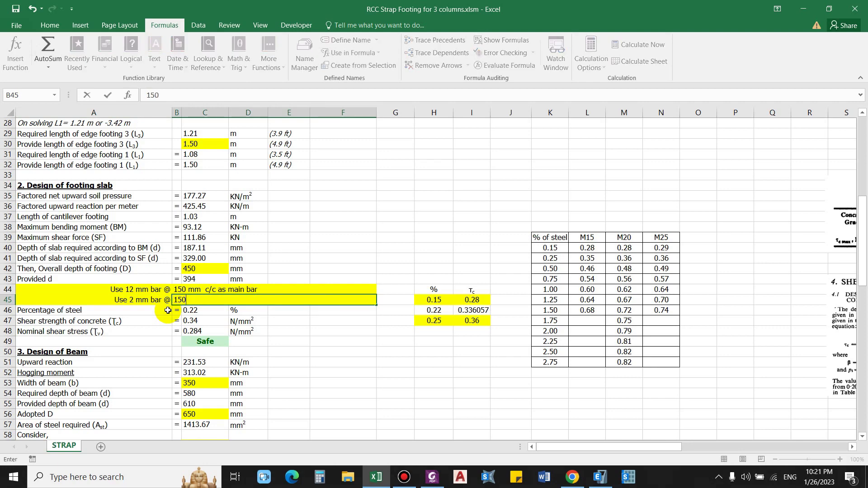
left_click(168, 310)
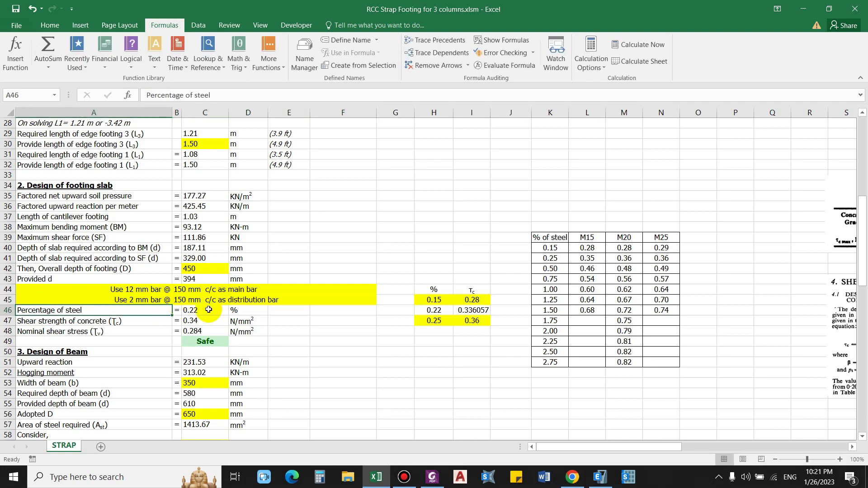
Examine the formulas for percentage of steel, nominal shear stress and shear strength of concrete in the footing slab design
left_click(221, 316)
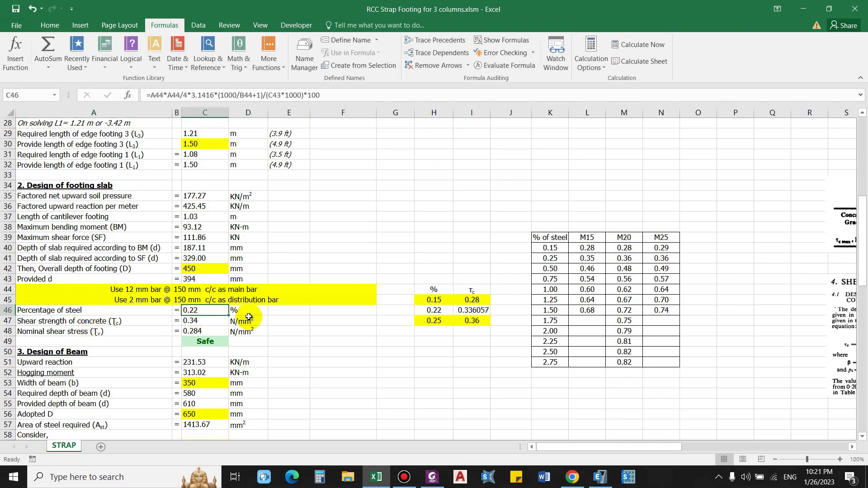
left_click(50, 324)
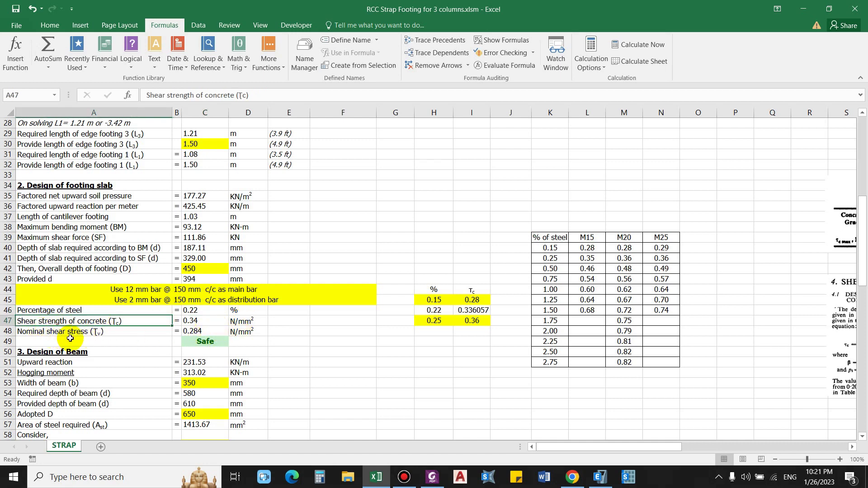
left_click(200, 332)
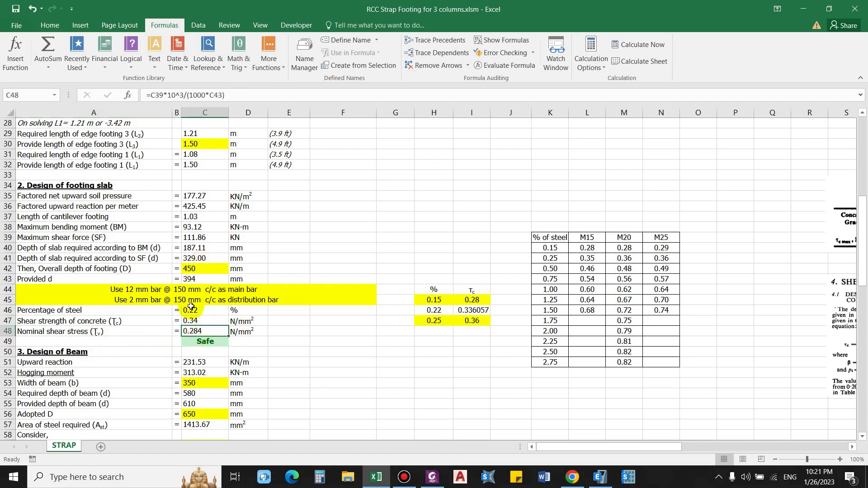
left_click(207, 322)
left_click(324, 95)
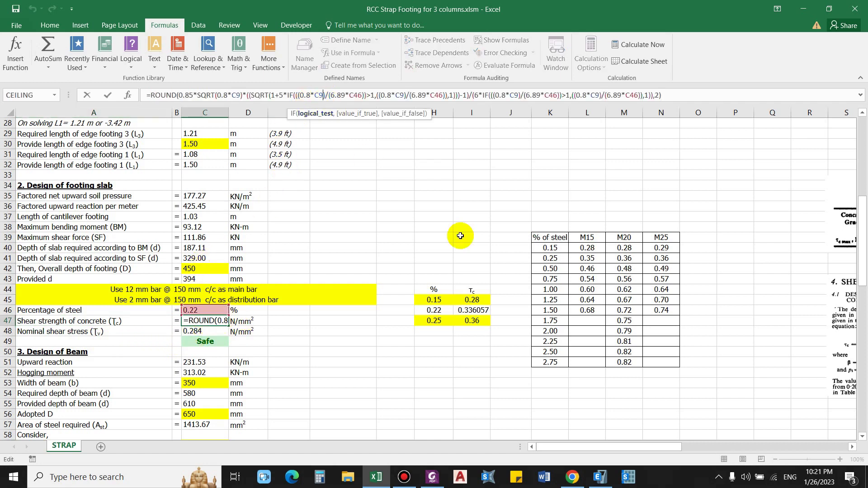
key("Escape")
left_click_drag(664, 449, 611, 447)
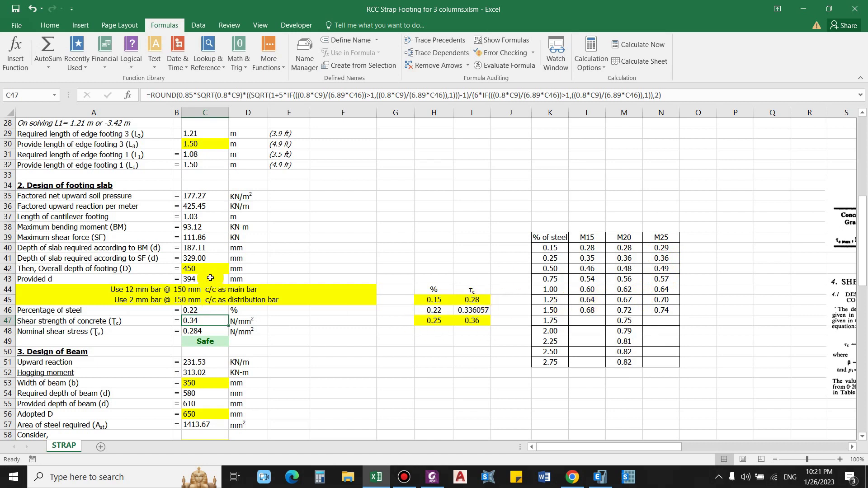
Check the interpolation of concrete shear strength for the steel percentage against the value computed in the slab design
left_click(210, 312)
left_click(434, 300)
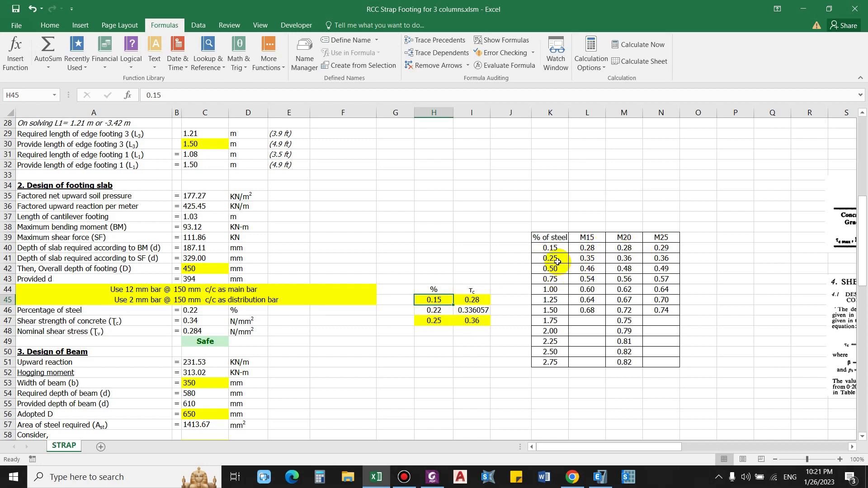
left_click(495, 322)
left_click(488, 311)
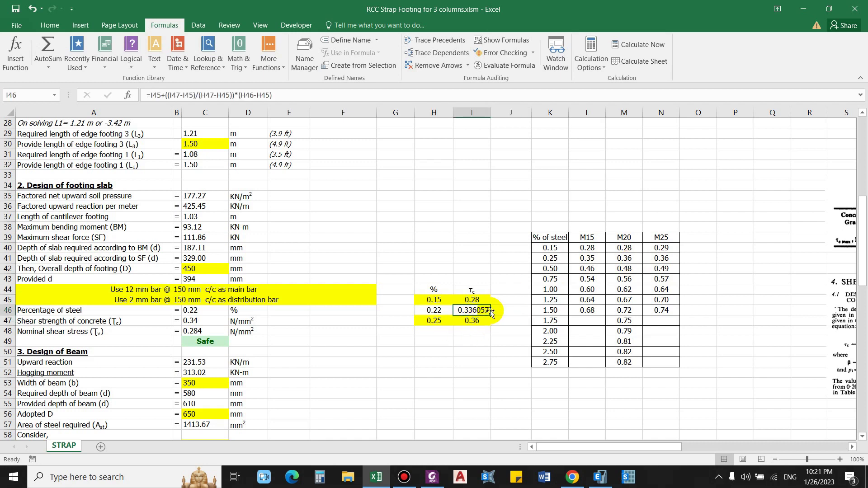
left_click(199, 322)
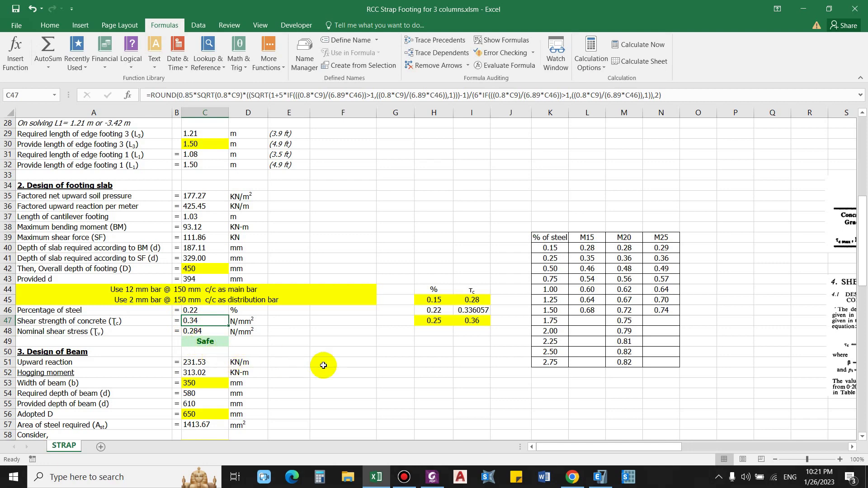
Examine the formulas for upward reaction and hogging moment in the beam design section
scroll(354, 364, "down", 1)
left_click(59, 331)
scroll(59, 328, "down", 1)
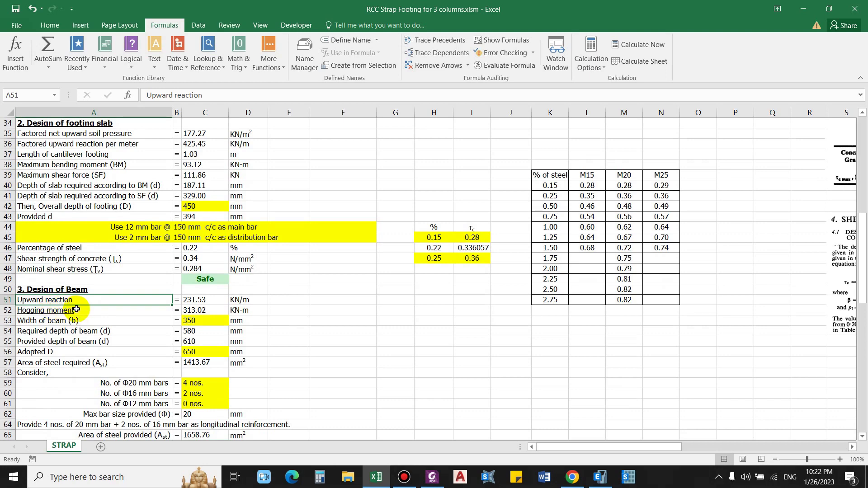
scroll(76, 309, "down", 1)
scroll(25, 294, "down", 1)
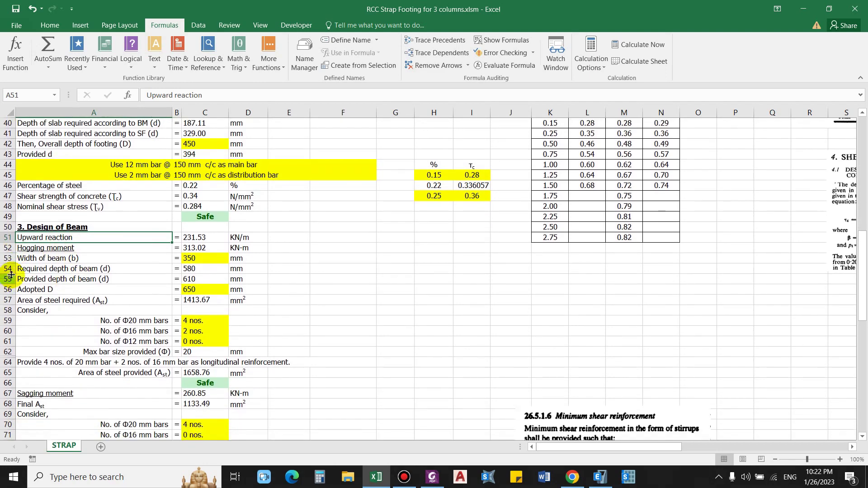
scroll(169, 257, "up", 1)
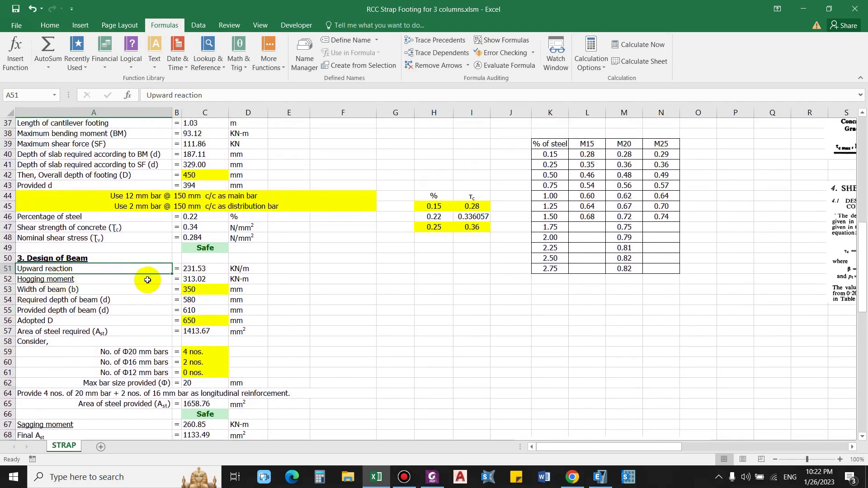
left_click(197, 268)
scroll(253, 215, "up", 5)
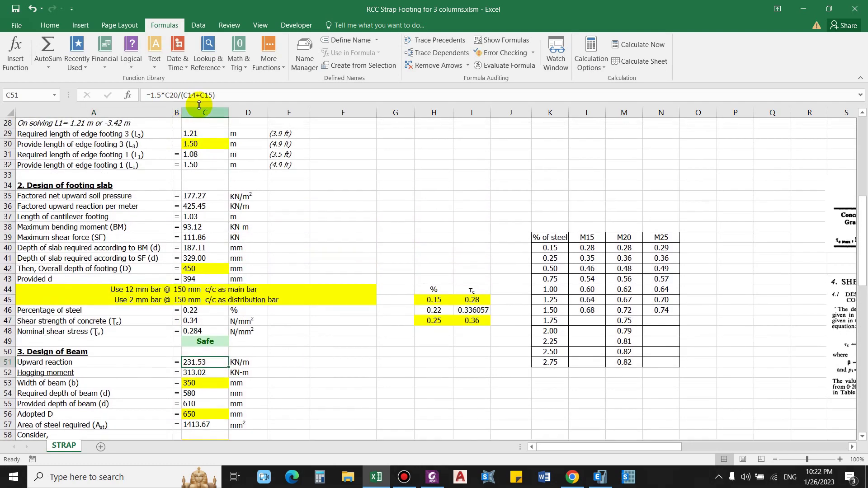
scroll(286, 165, "down", 4)
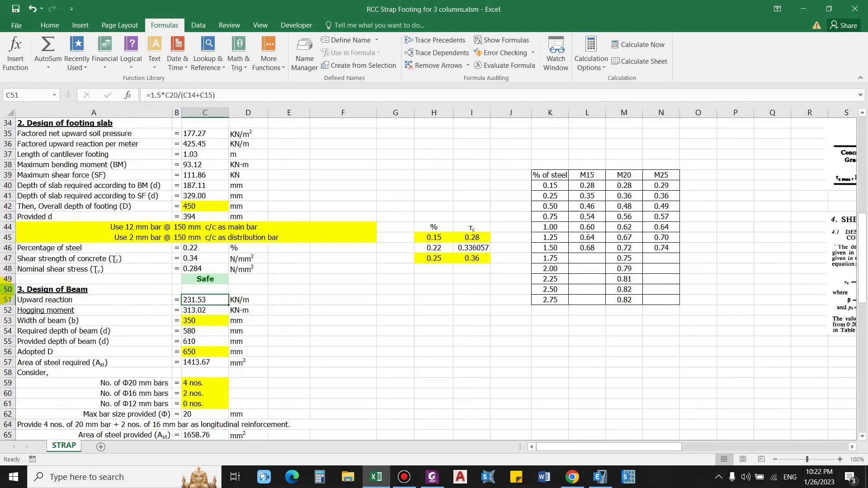
left_click(64, 312)
left_click(202, 310)
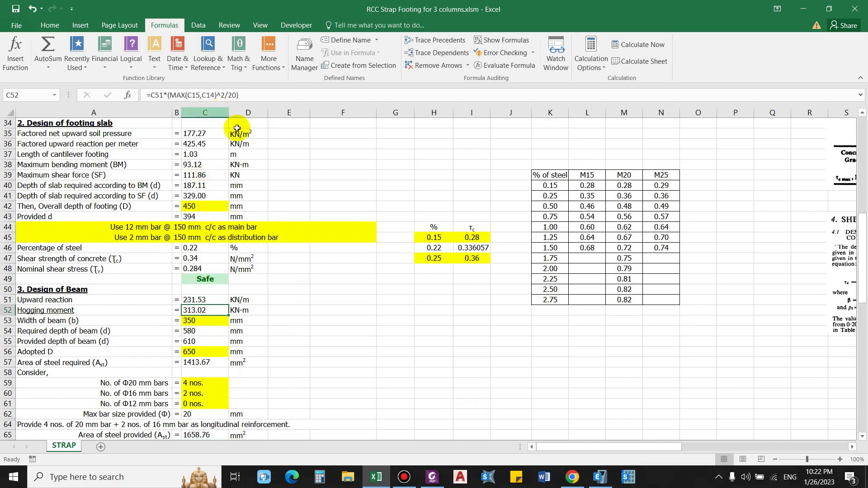
scroll(274, 270, "down", 1)
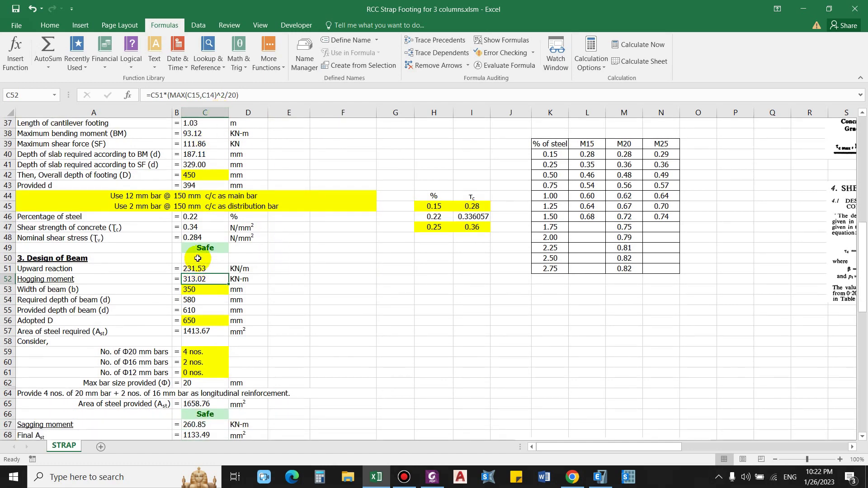
Review the beam width input and the formula for the required effective depth of the beam
left_click(75, 291)
scroll(204, 312, "up", 1)
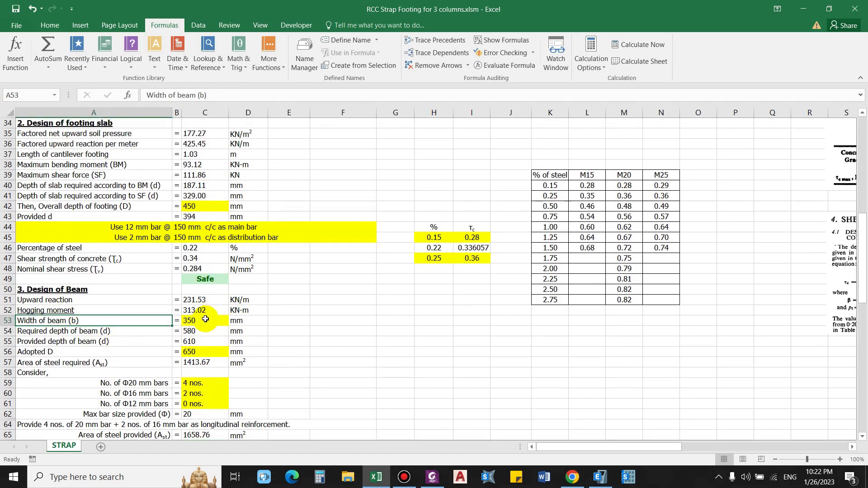
left_click(205, 320)
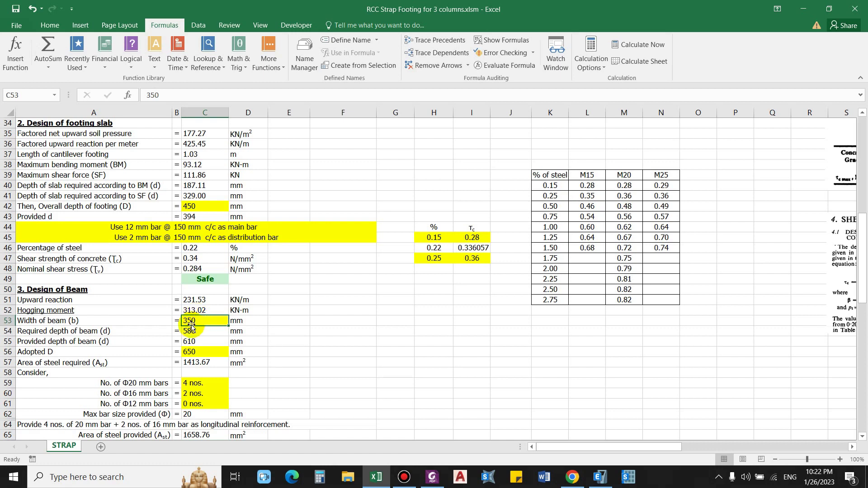
left_click(75, 331)
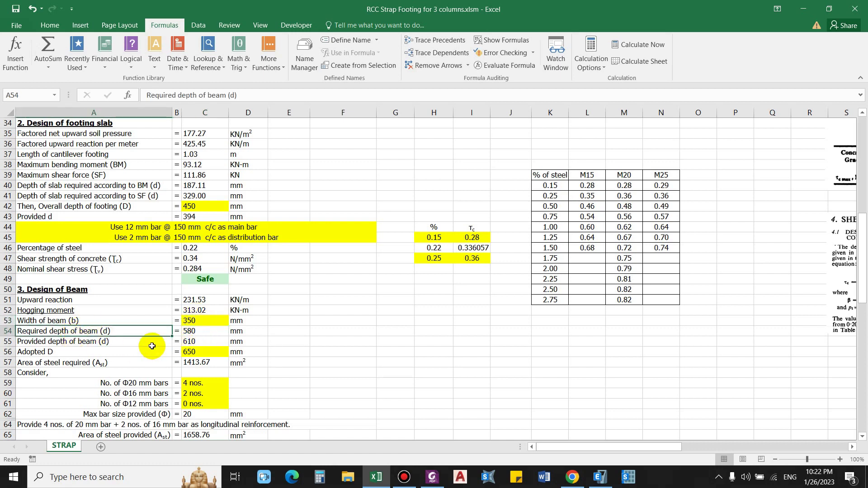
left_click(199, 333)
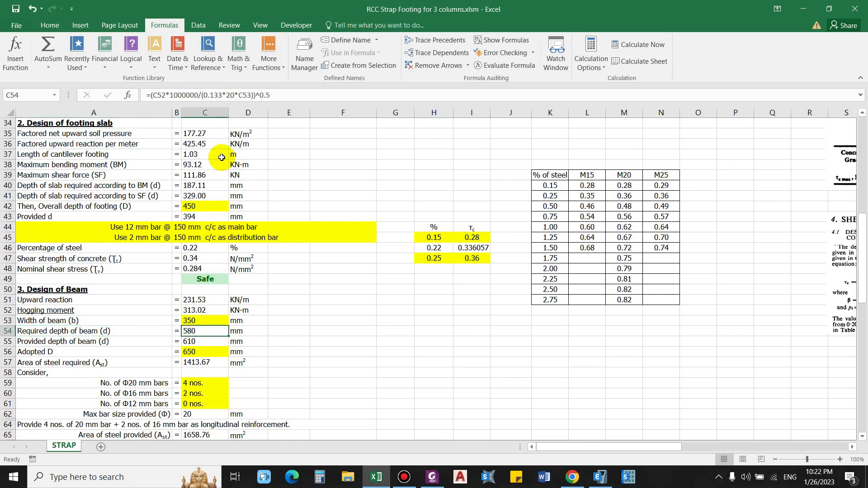
left_click(282, 95)
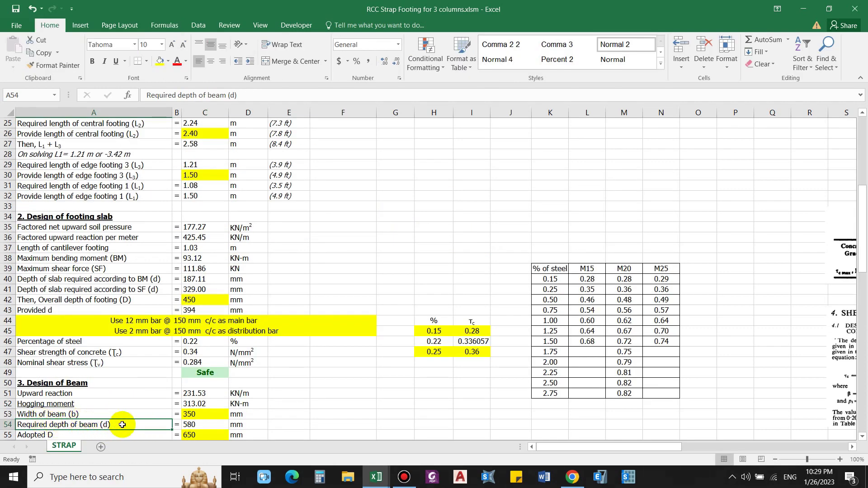
left_click(199, 425)
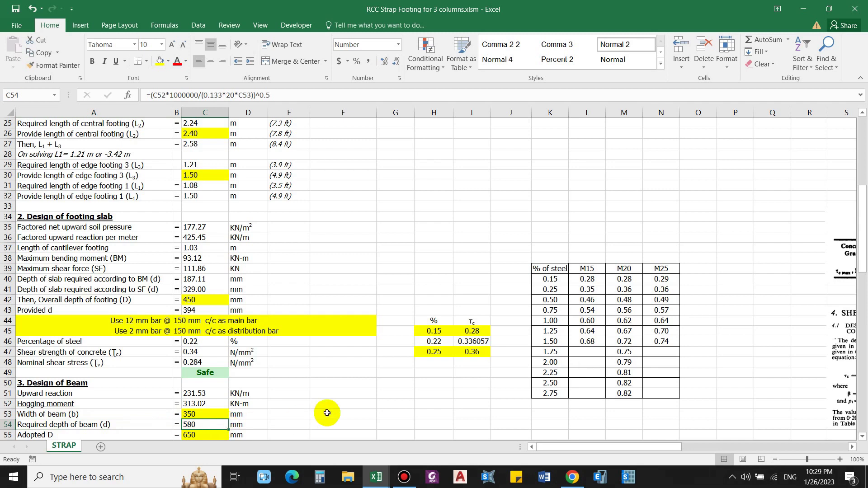
Check the adopted overall depth of the beam and the formula for its provided effective depth
scroll(294, 407, "down", 1)
left_click(70, 404)
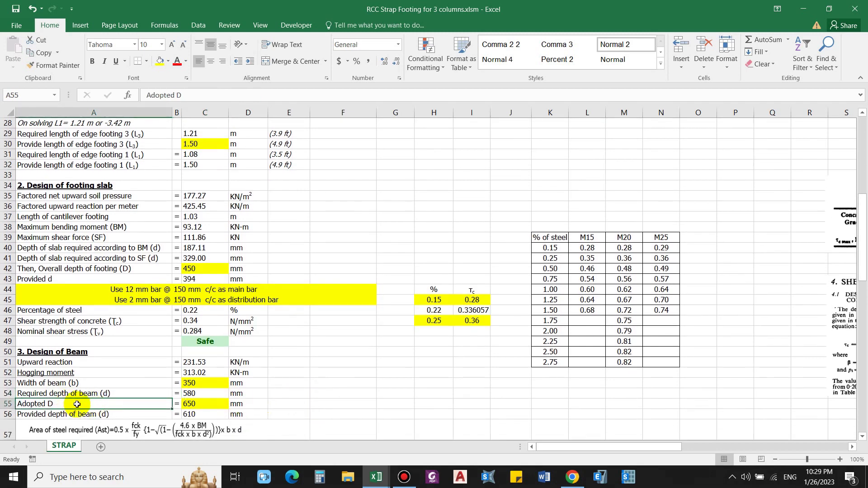
left_click(203, 404)
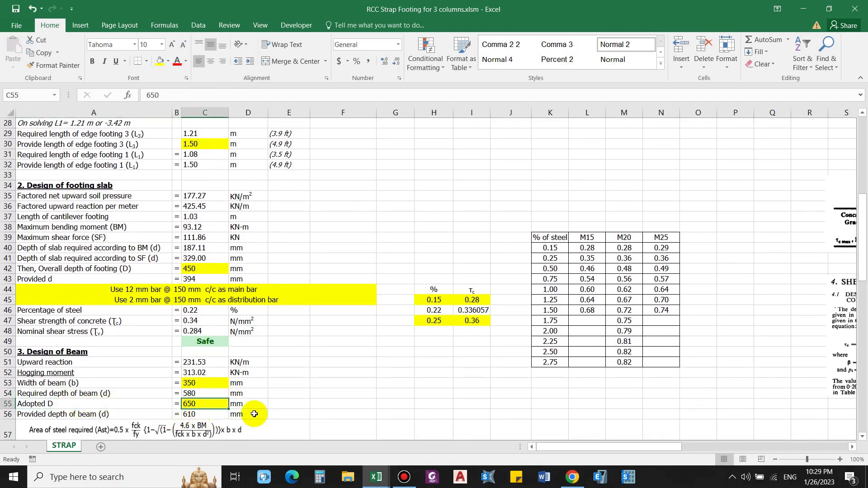
scroll(180, 409, "down", 1)
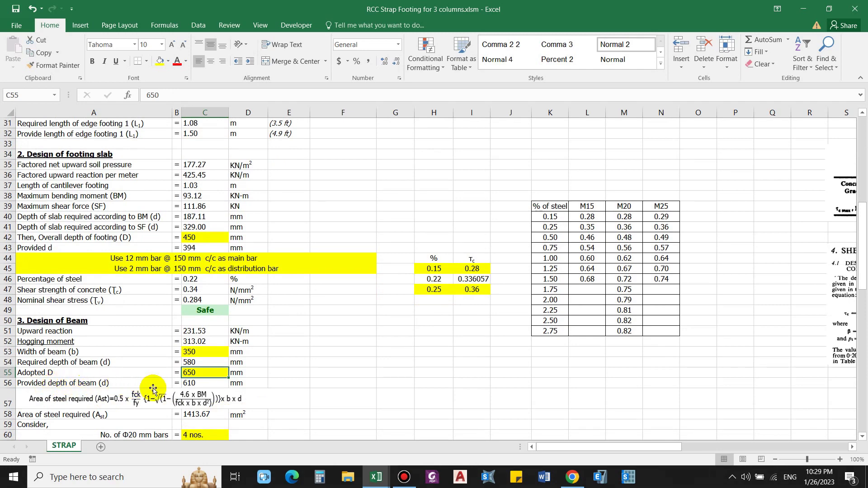
left_click(217, 383)
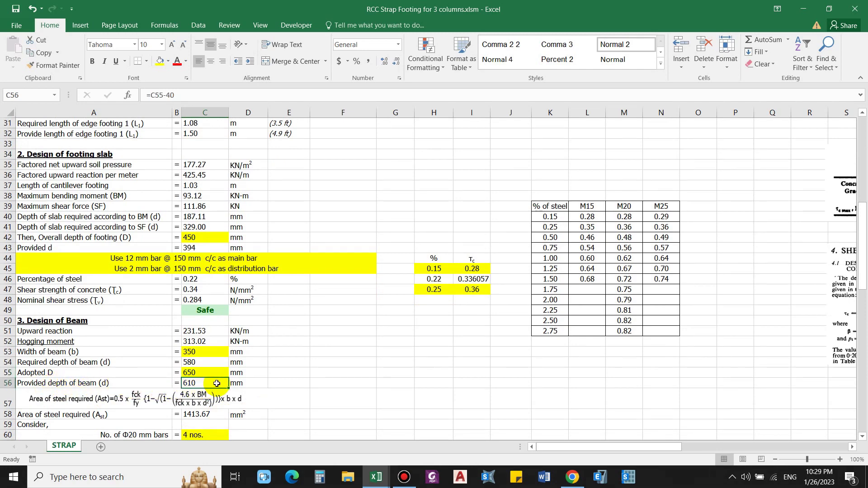
Examine the equation picture and the result row for the steel area required by the hogging moment
scroll(281, 296, "down", 2)
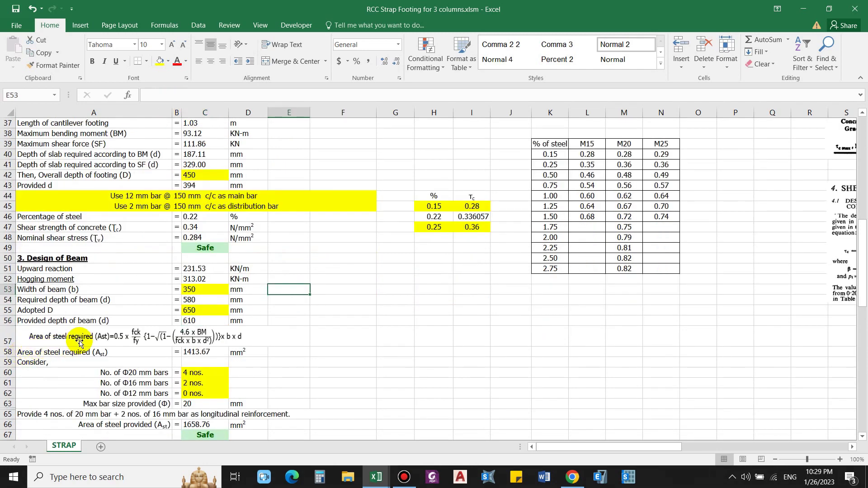
left_click(145, 340)
scroll(145, 340, "down", 1)
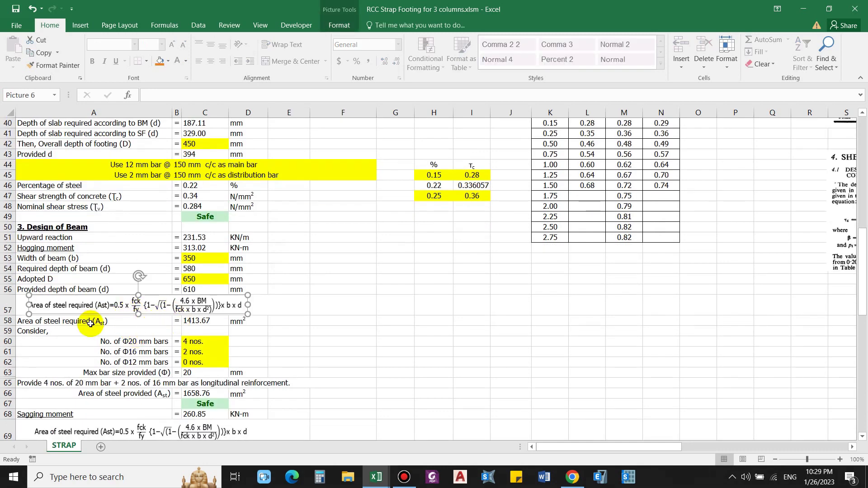
left_click(150, 319)
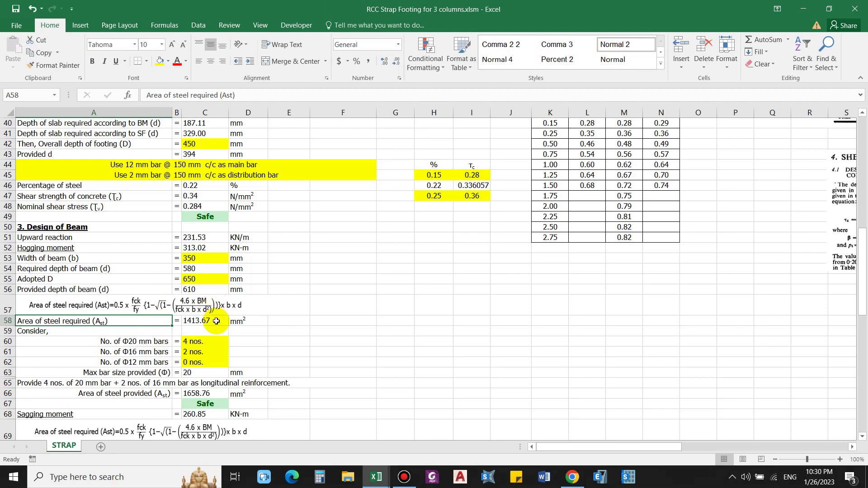
scroll(43, 325, "down", 1)
Review the bar diameters, bar counts and generated longitudinal reinforcement note for the beam's hogging moment
left_click(90, 311)
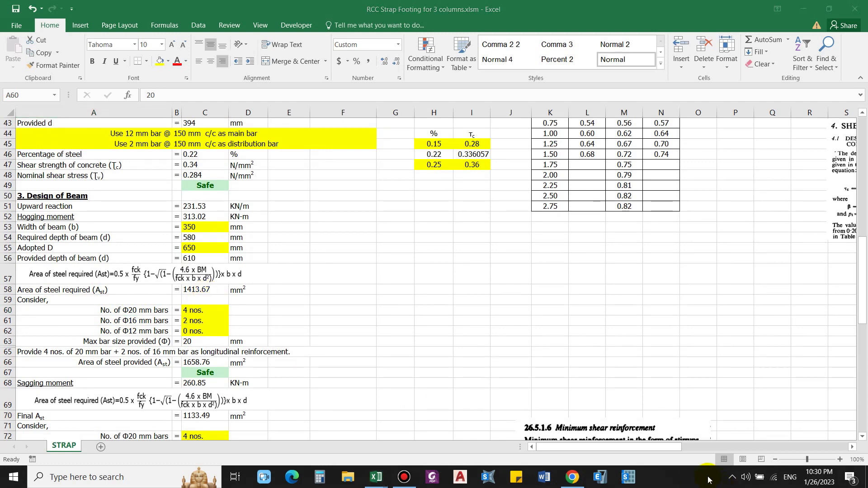
scroll(331, 280, "down", 1)
left_click(330, 281)
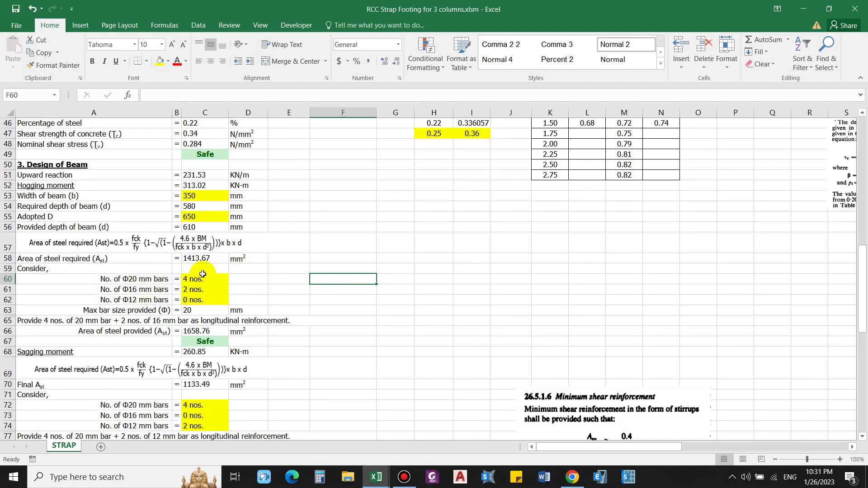
left_click(140, 282)
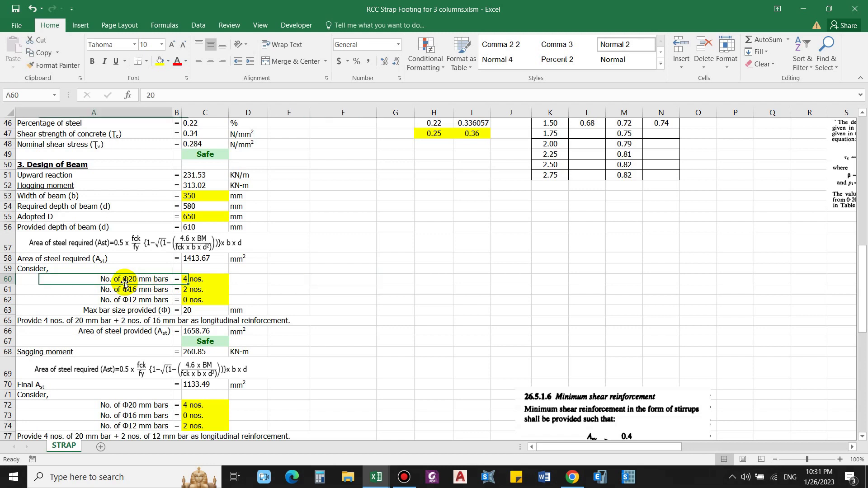
left_click(137, 292)
left_click(136, 309)
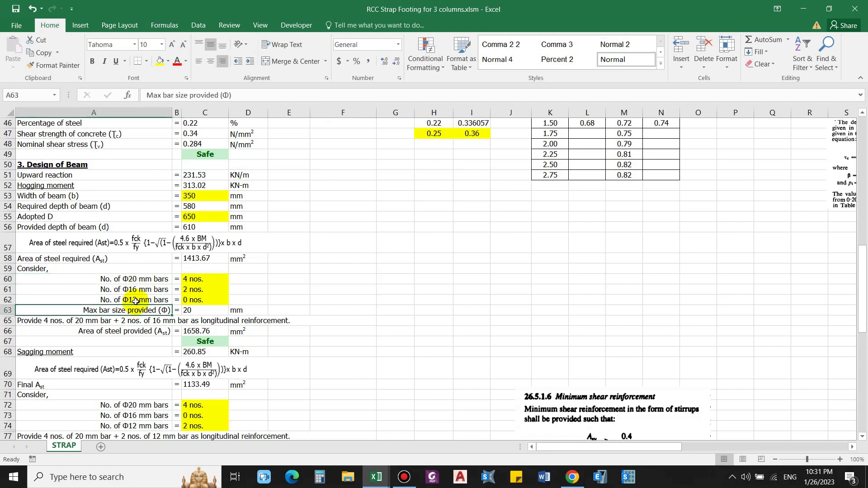
left_click(137, 300)
left_click(204, 277)
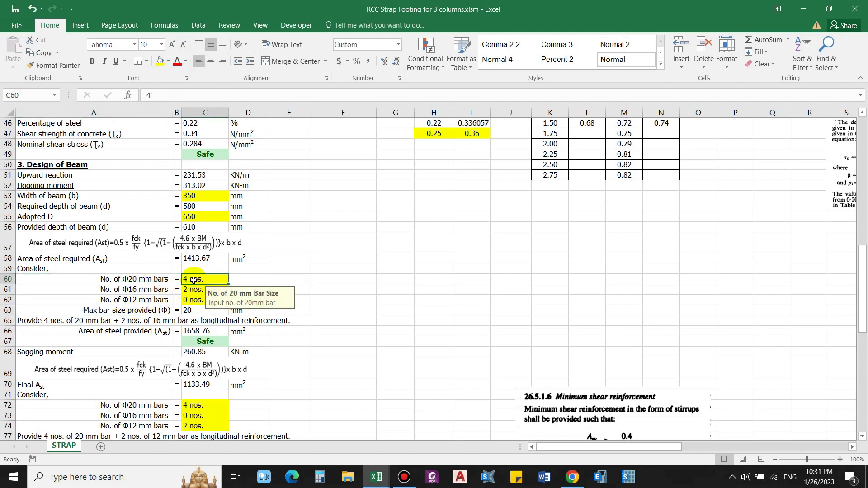
left_click(218, 290)
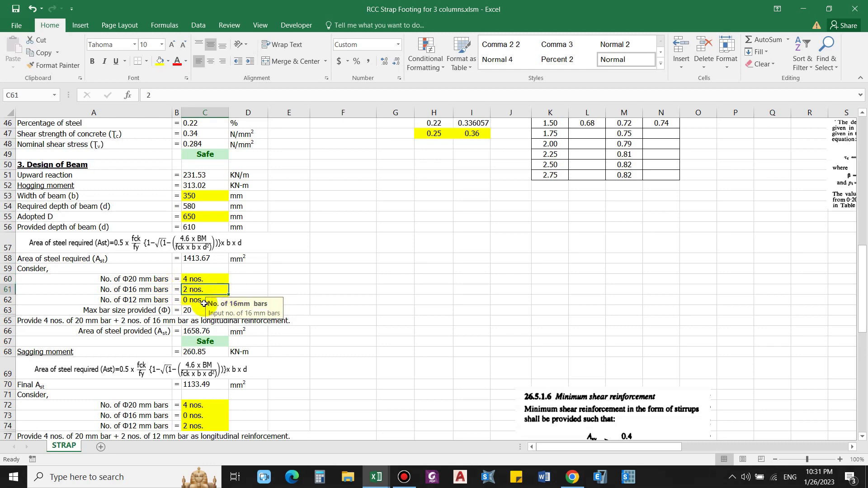
left_click(63, 320)
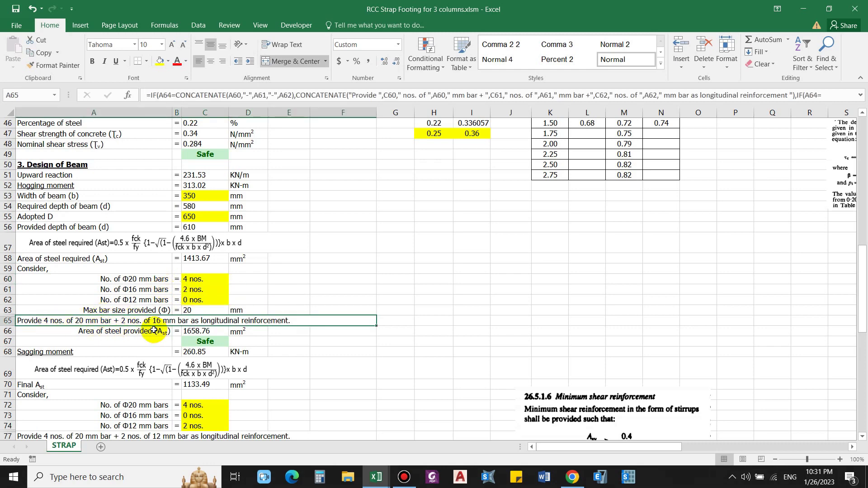
Try bar diameters of 25, 20 and 16 mm for the beam's hogging reinforcement
scroll(131, 280, "down", 1)
left_click(139, 248)
type("25")
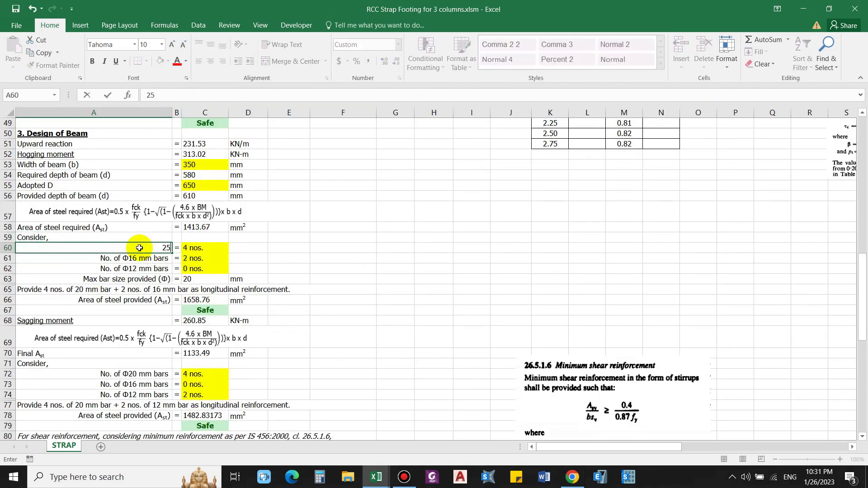
key("Return")
type("20")
key("Return")
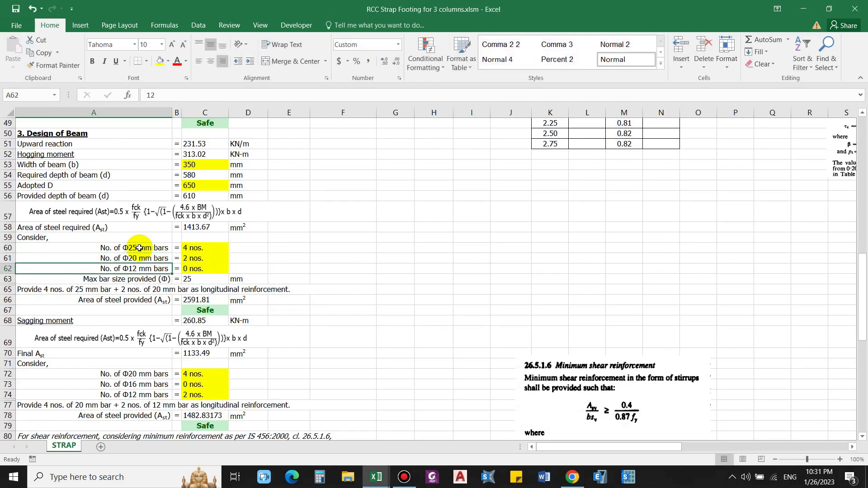
type("16")
key("Return")
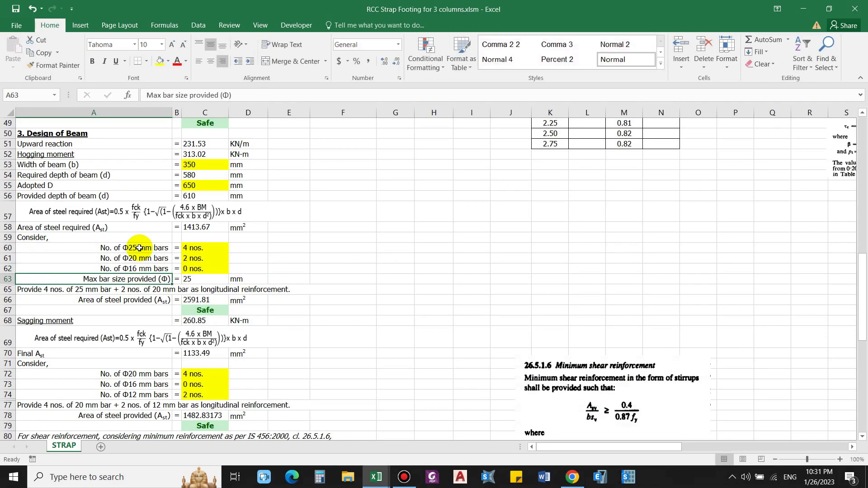
Try 2, 1 and 1 as the numbers of 25, 20 and 16 mm bars for the hogging reinforcement
key("Up")
key("Up")
key("Up")
key("Right")
key("Right")
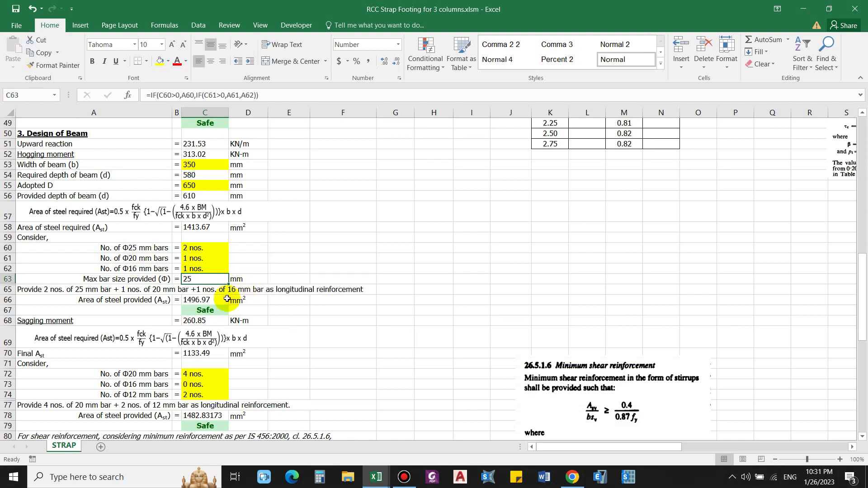
Undo the trial changes to the bar counts and diameters of the hogging reinforcement
left_click(148, 251)
key("ctrl+z")
key("ctrl+z")
key("ctrl+z")
key("ctrl+z")
key("ctrl+z")
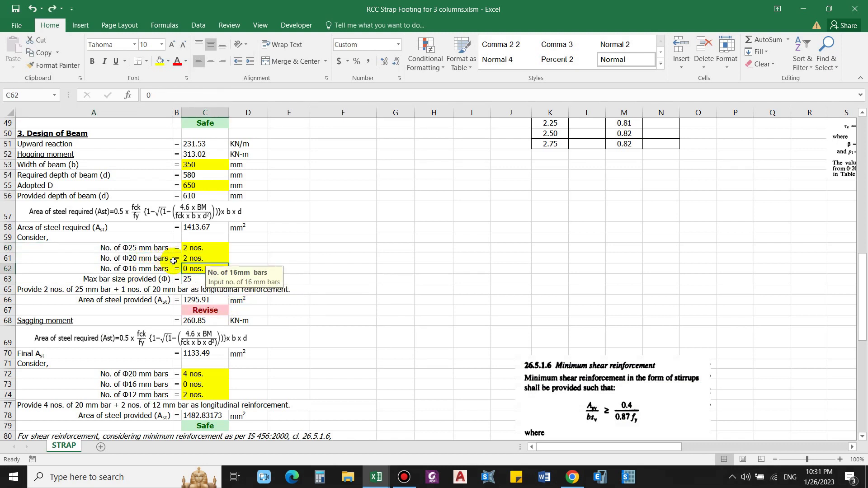
key("ctrl+z")
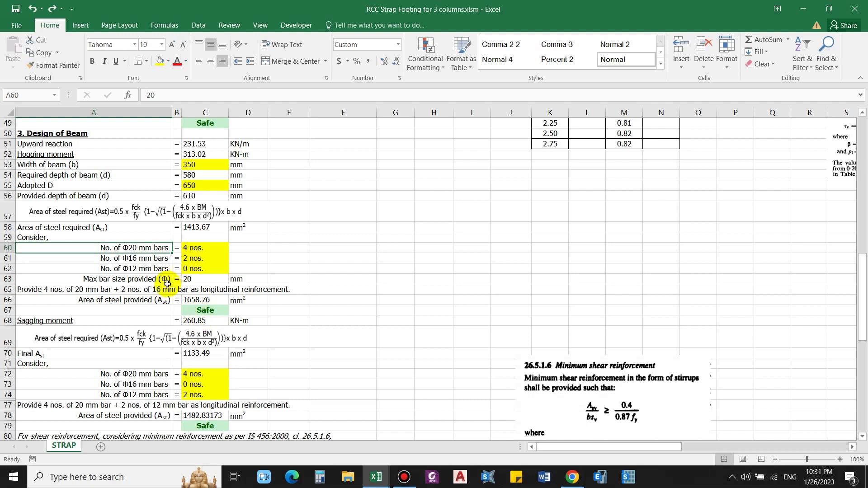
Examine the formula for the sagging moment in the beam design
scroll(199, 321, "down", 3)
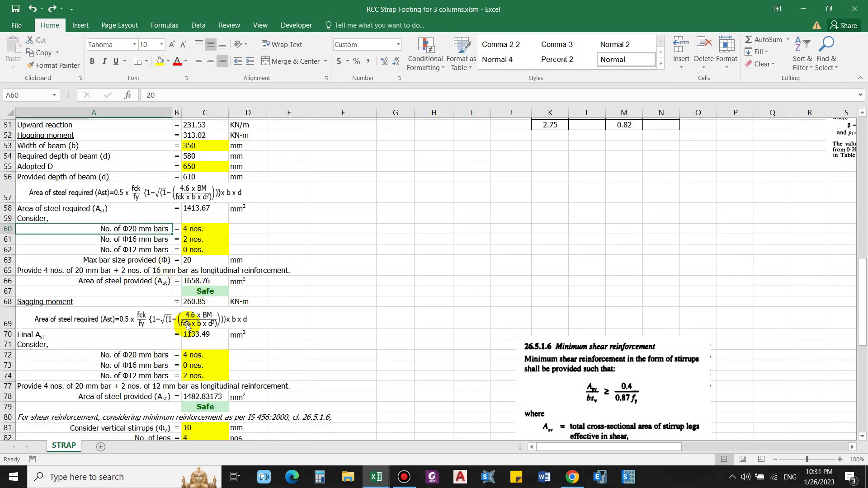
left_click(62, 290)
left_click(201, 290)
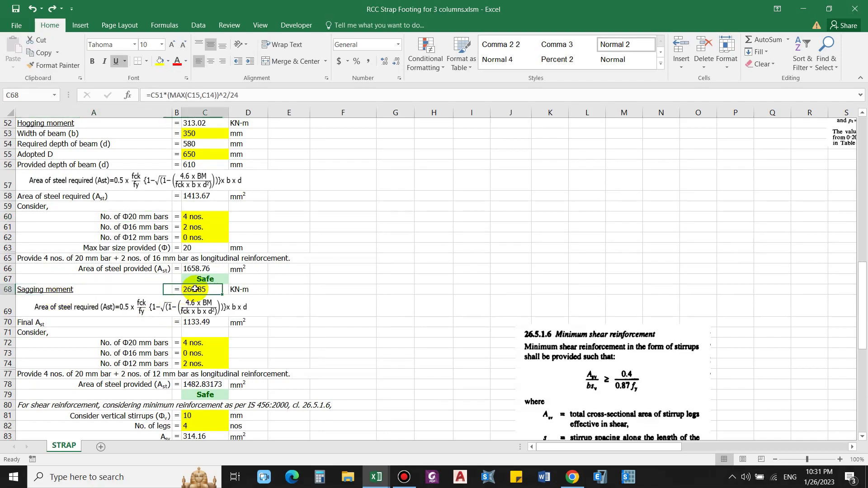
Replace the "Final Ast" label under the sagging moment with a copy of the hogging section's "Area of steel required (Ast)" label
scroll(208, 287, "up", 1)
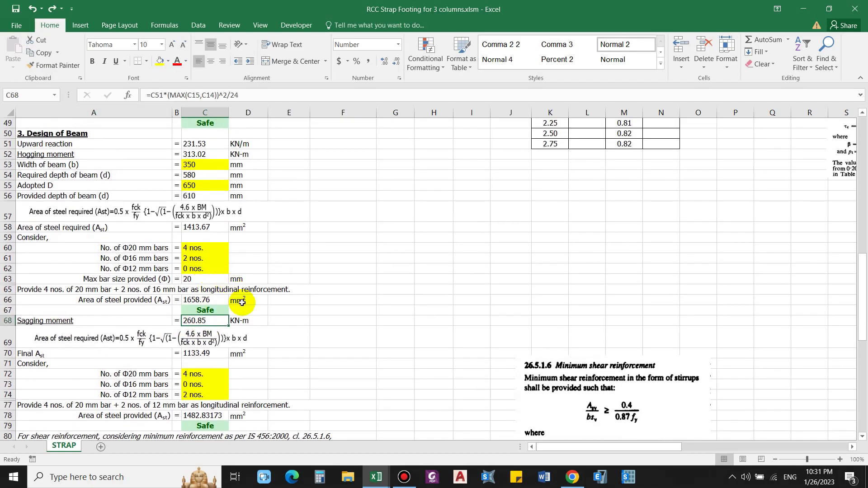
scroll(267, 312, "down", 1)
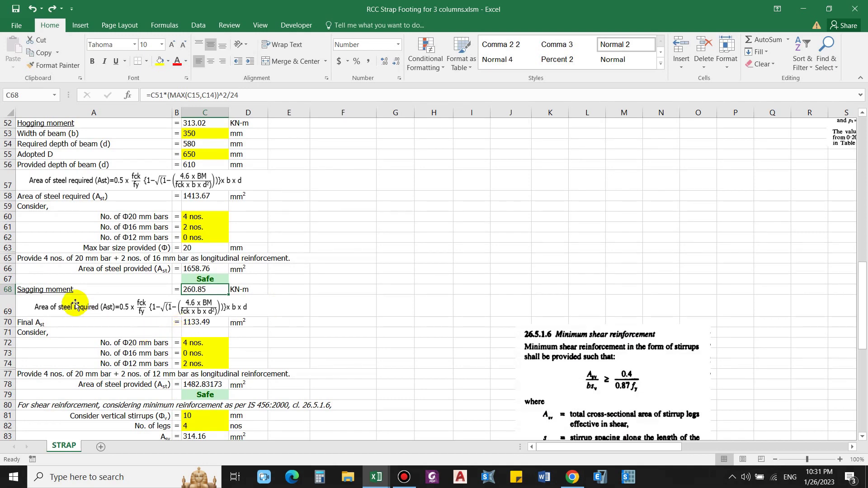
left_click(90, 304)
left_click(151, 322)
key("ctrl+v")
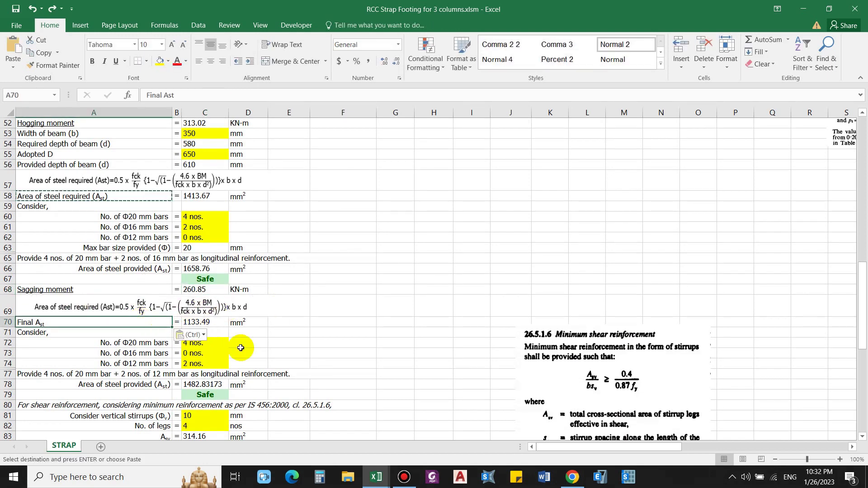
left_click_drag(315, 355, 294, 353)
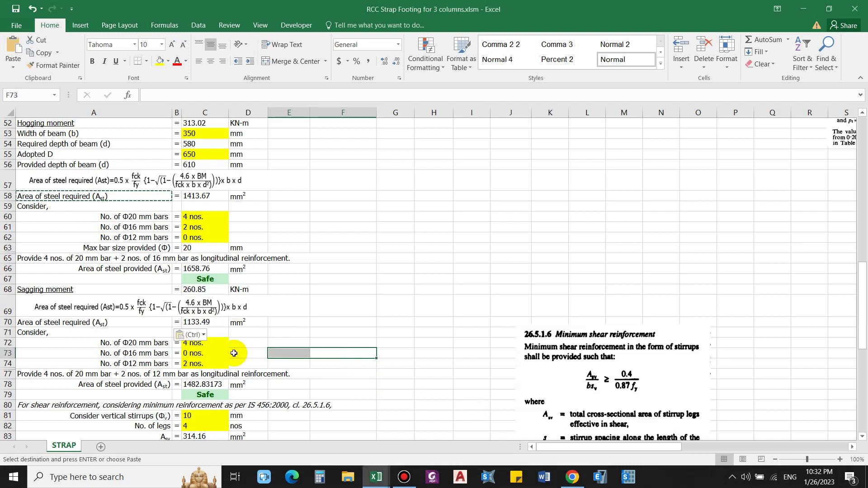
key("Escape")
left_click(343, 313)
Examine the bar diameter entry and the provided steel area formula for the sagging reinforcement
scroll(194, 326, "down", 1)
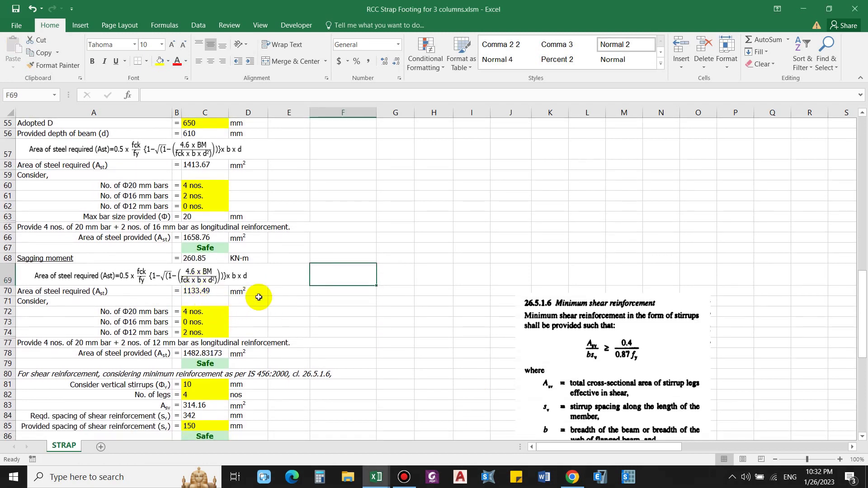
left_click(141, 311)
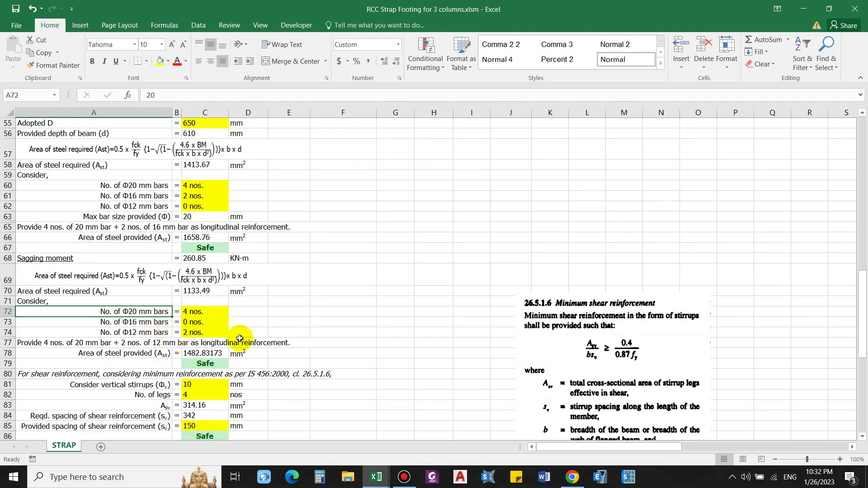
left_click(212, 354)
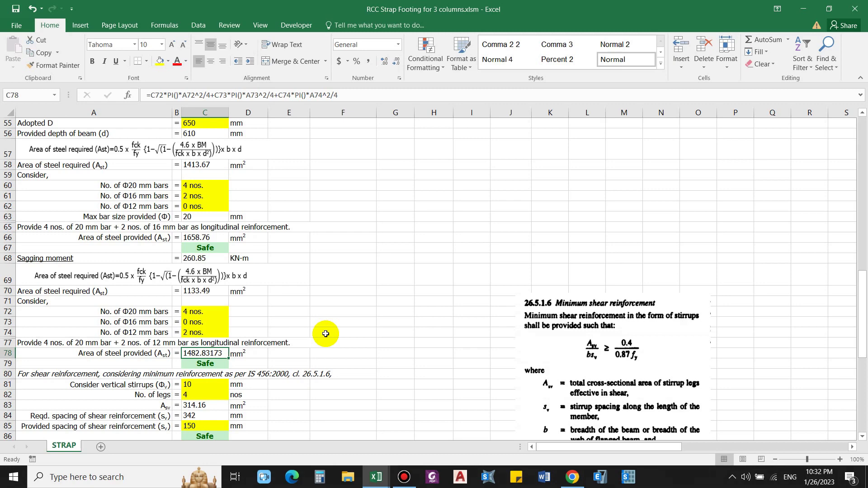
Examine the beam's shear reinforcement design: stirrup diameter, stirrup area, required spacing formula, provided spacing and its safety check
scroll(326, 333, "down", 2)
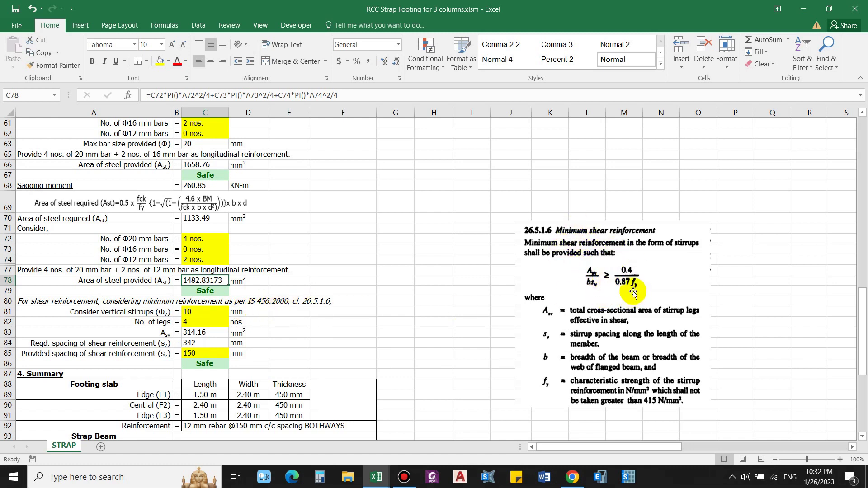
left_click(199, 311)
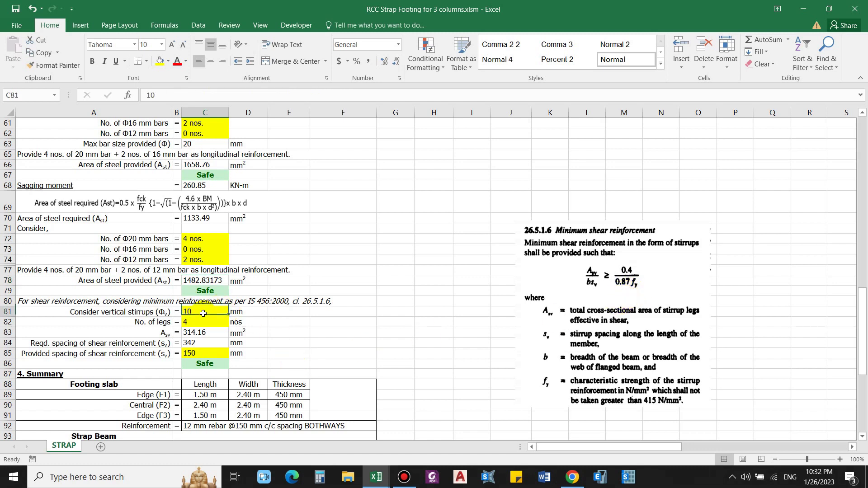
left_click(166, 333)
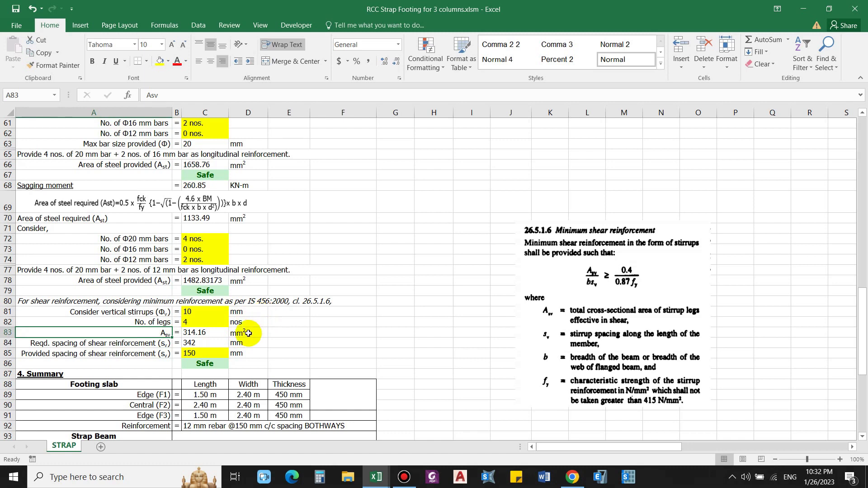
left_click(170, 346)
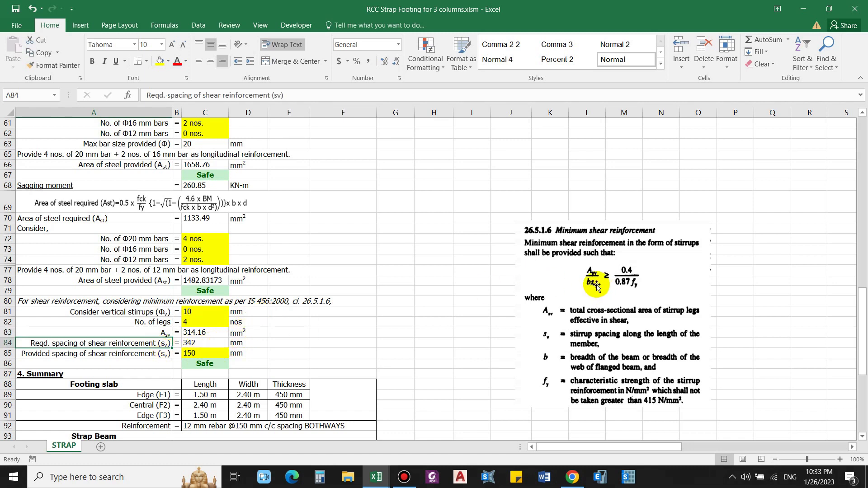
left_click(201, 341)
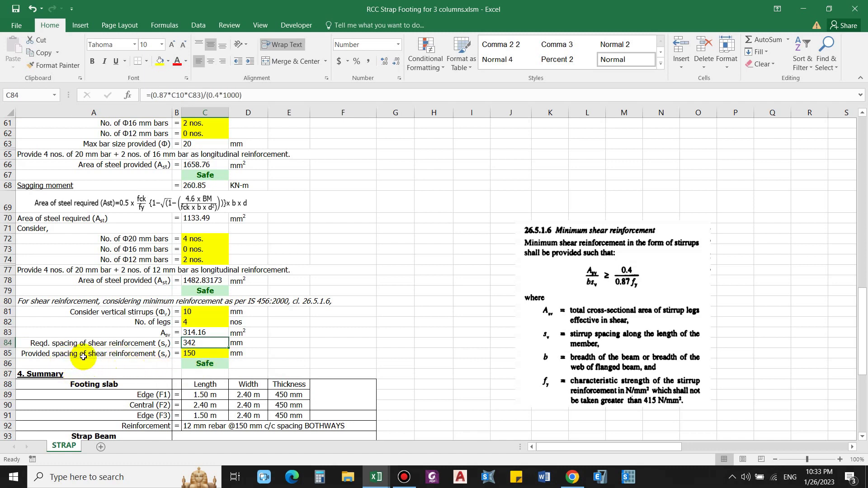
left_click(202, 355)
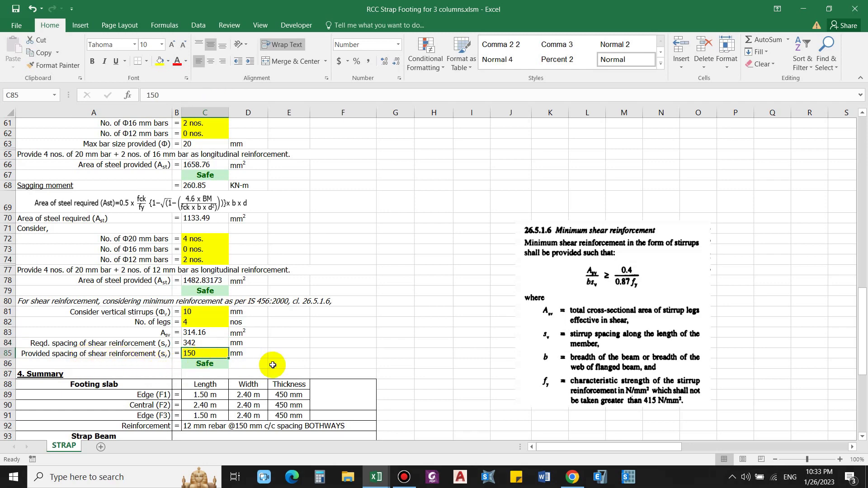
left_click(216, 368)
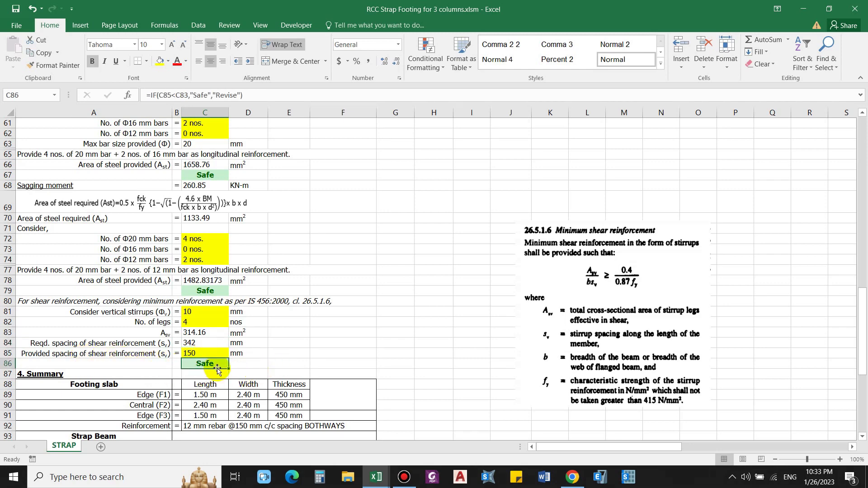
Review the summary's footing slab entries for edge footing F1, central footing F2 and edge footing F3
scroll(217, 369, "down", 4)
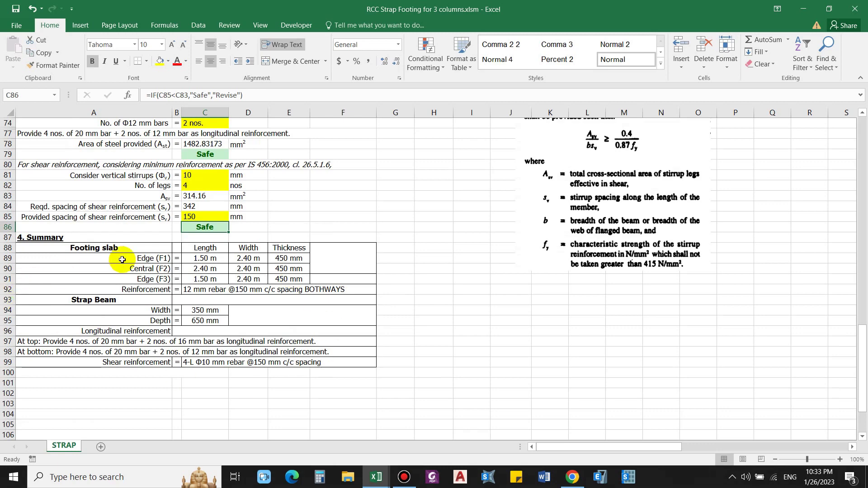
left_click(147, 257)
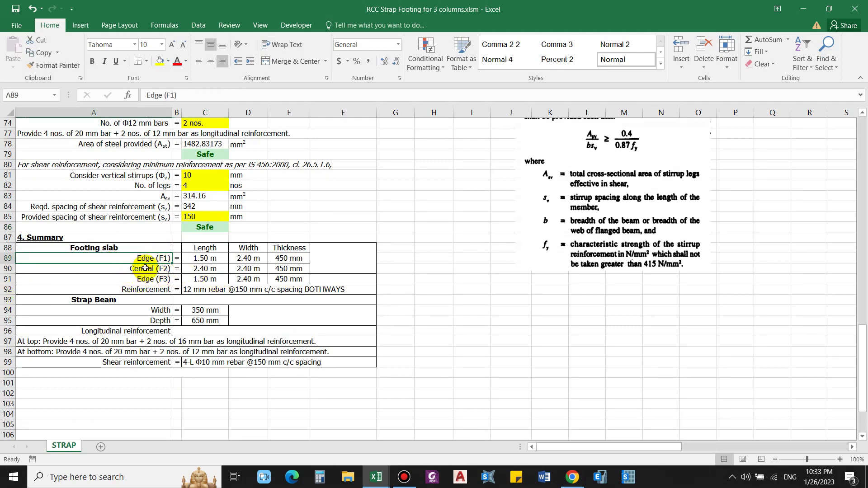
left_click(144, 268)
left_click(144, 279)
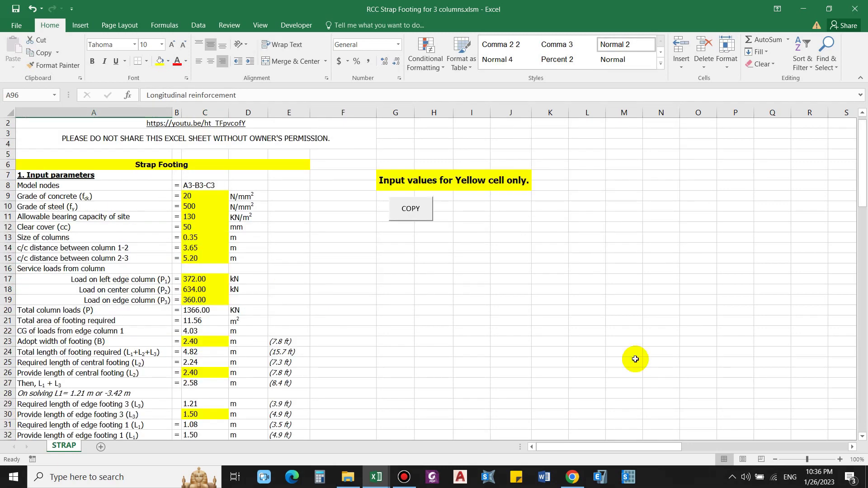